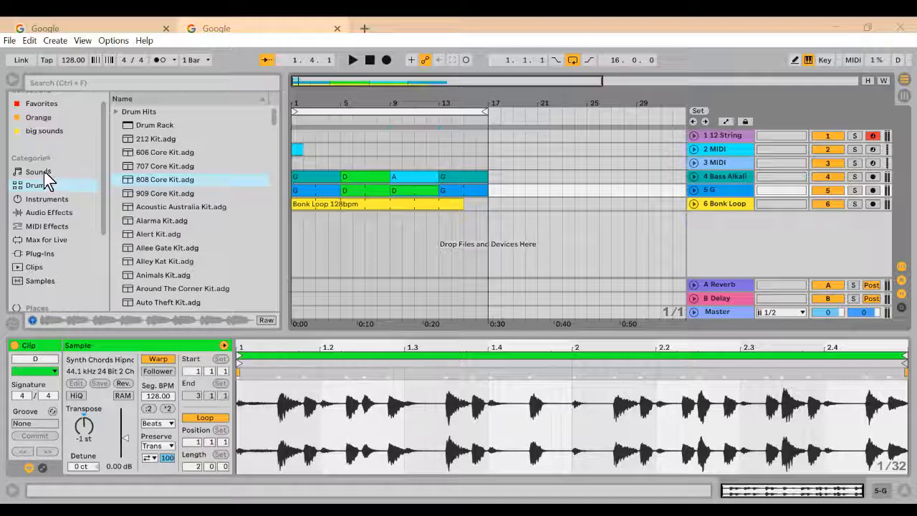
# Step: Browse the audio effects library and expand the Auto Filter presets
pyautogui.click(48, 213)
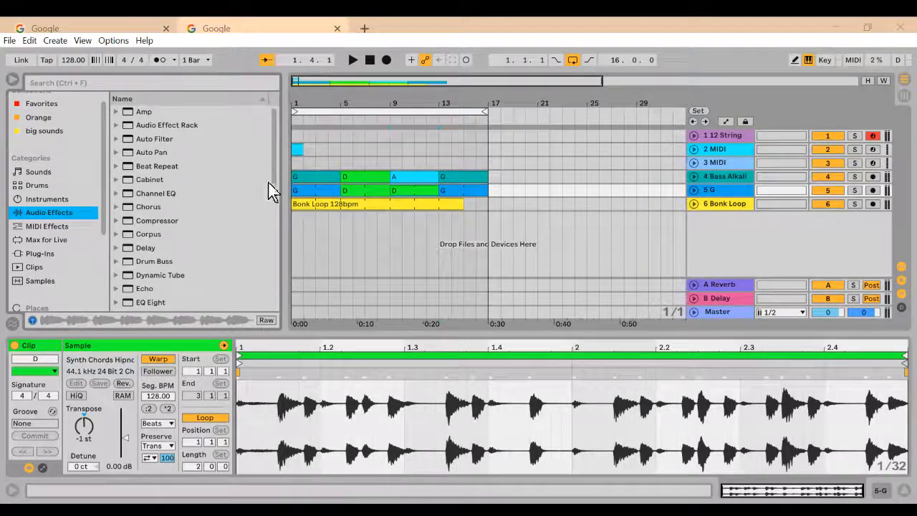
pyautogui.moveTo(276, 185); pyautogui.dragTo(280, 162)
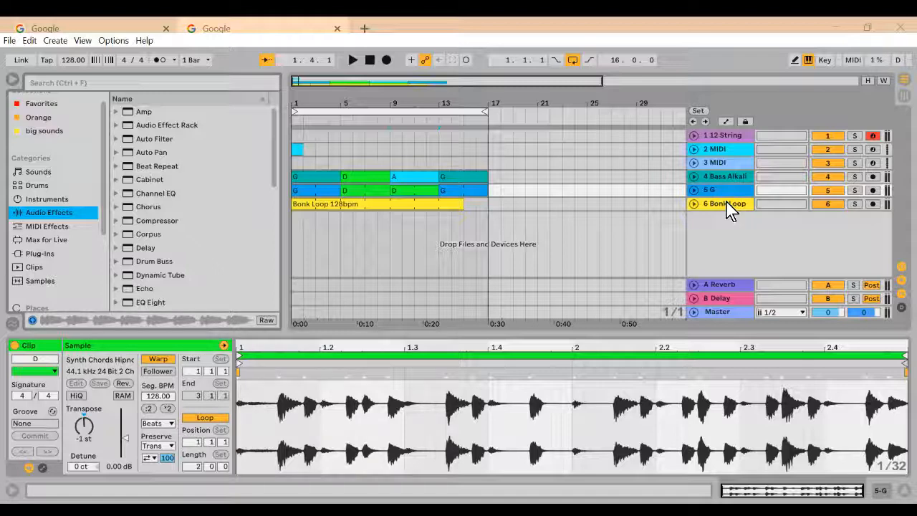
pyautogui.click(116, 139)
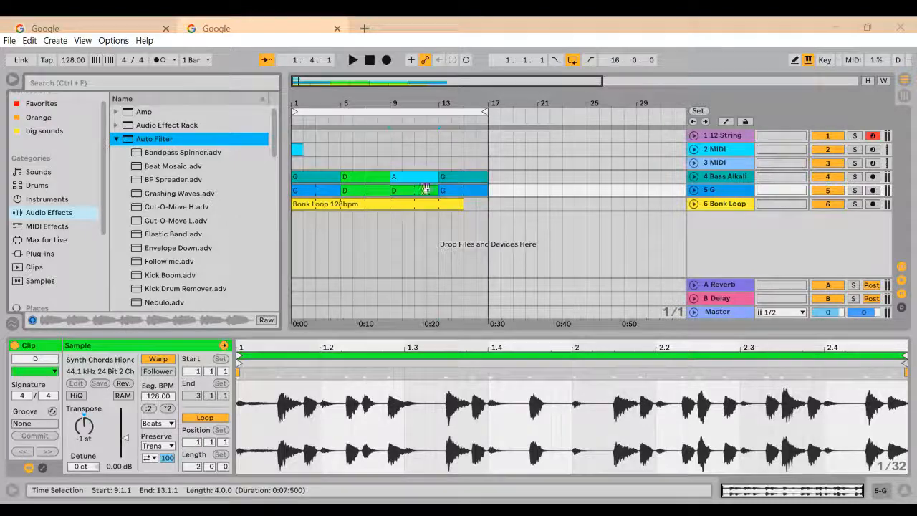
# Step: Solo the Bonk Loop track and play it briefly without any effect
pyautogui.click(717, 206)
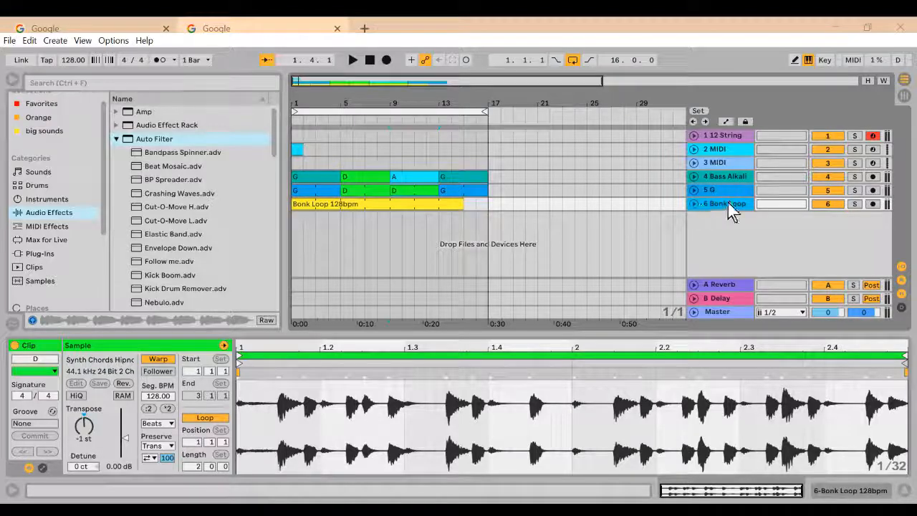
pyautogui.click(855, 204)
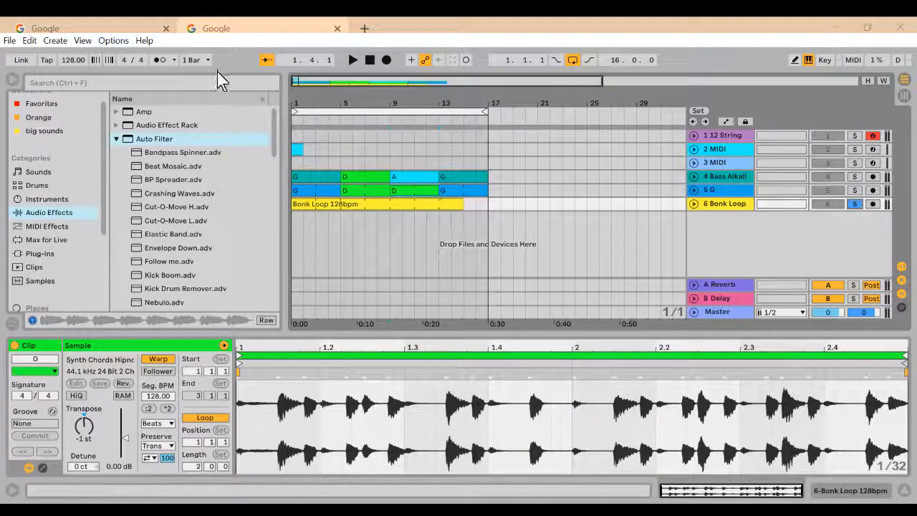
pyautogui.click(352, 60)
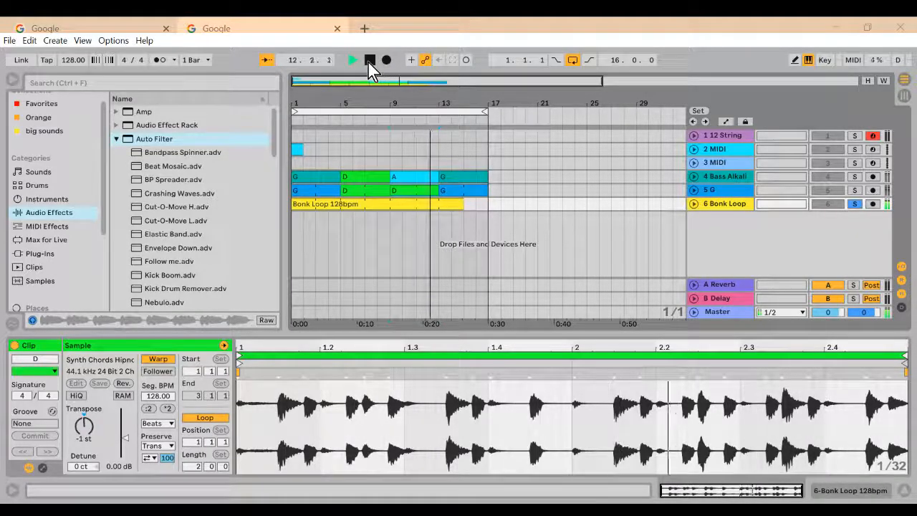
pyautogui.click(368, 62)
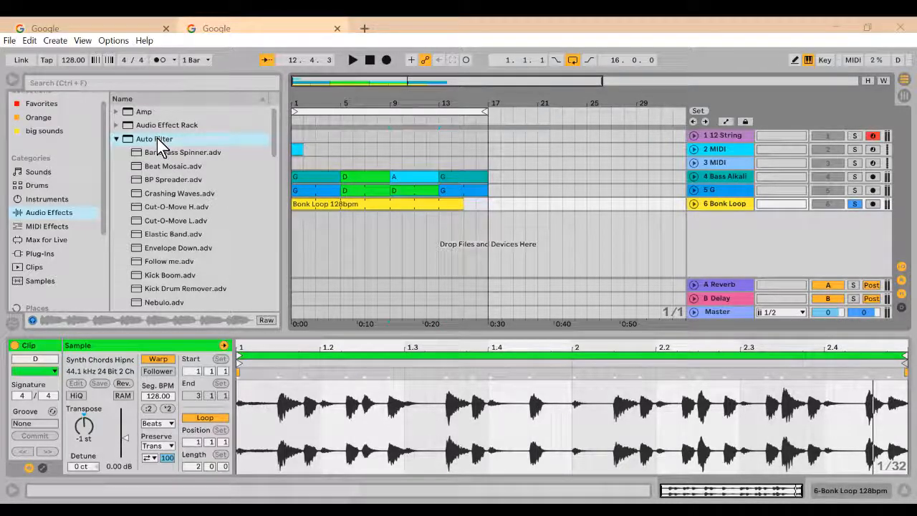
# Step: Unfold the Bonk Loop track and add the default Auto Filter to it
pyautogui.click(693, 205)
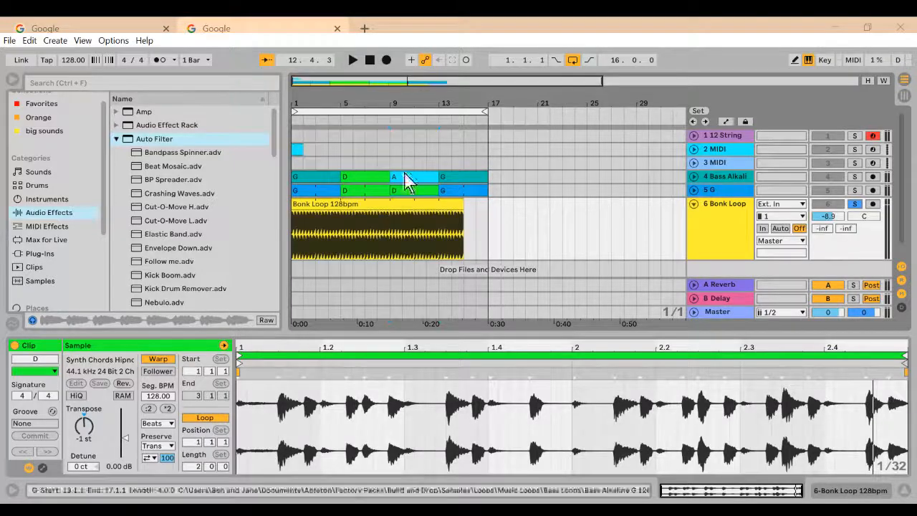
pyautogui.click(163, 141)
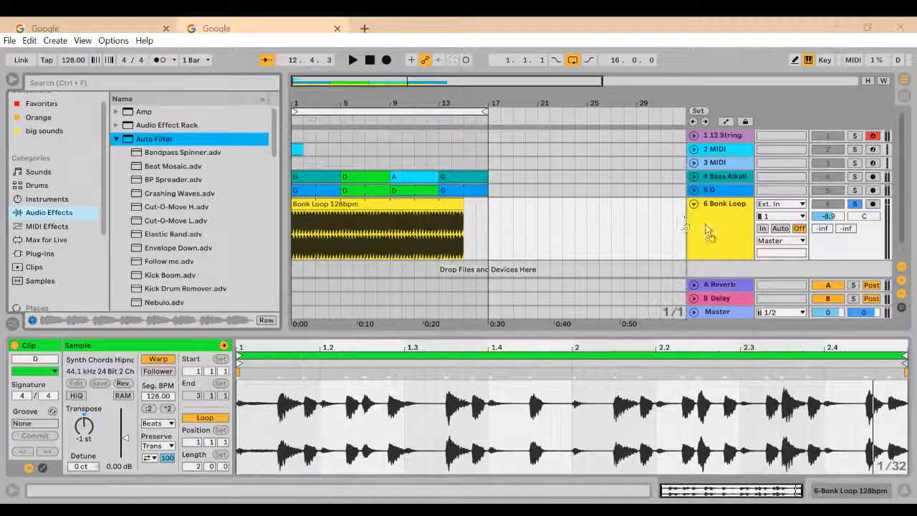
pyautogui.press('Return')
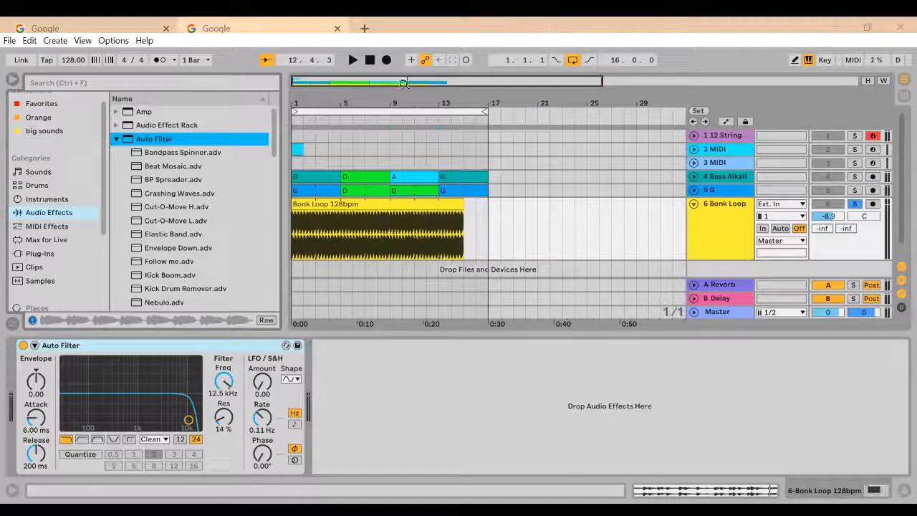
# Step: Play the Bonk Loop from the start in short passes to hear it through the Auto Filter
pyautogui.click(354, 61)
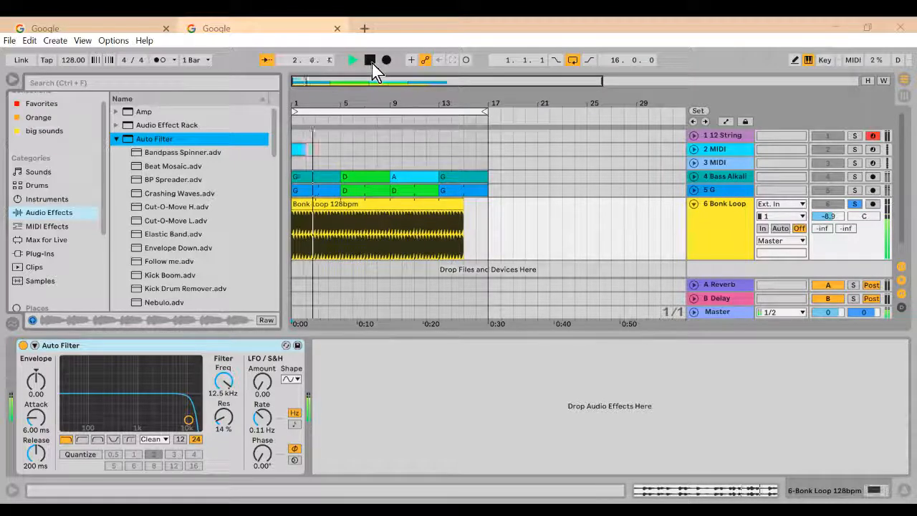
pyautogui.click(371, 61)
pyautogui.click(319, 254)
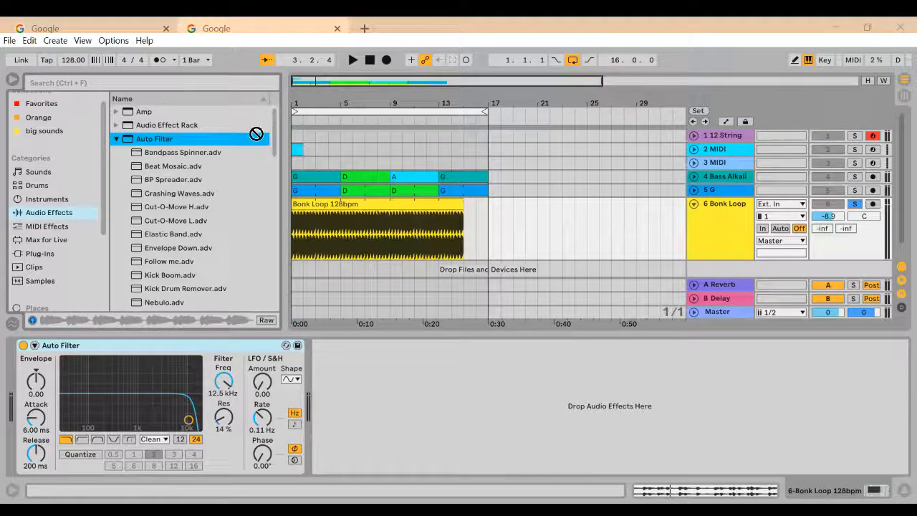
pyautogui.click(353, 60)
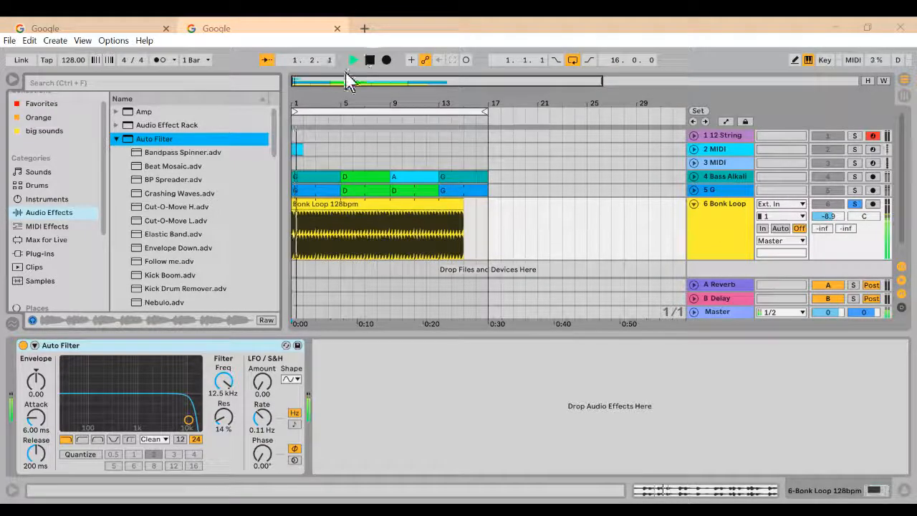
pyautogui.click(369, 61)
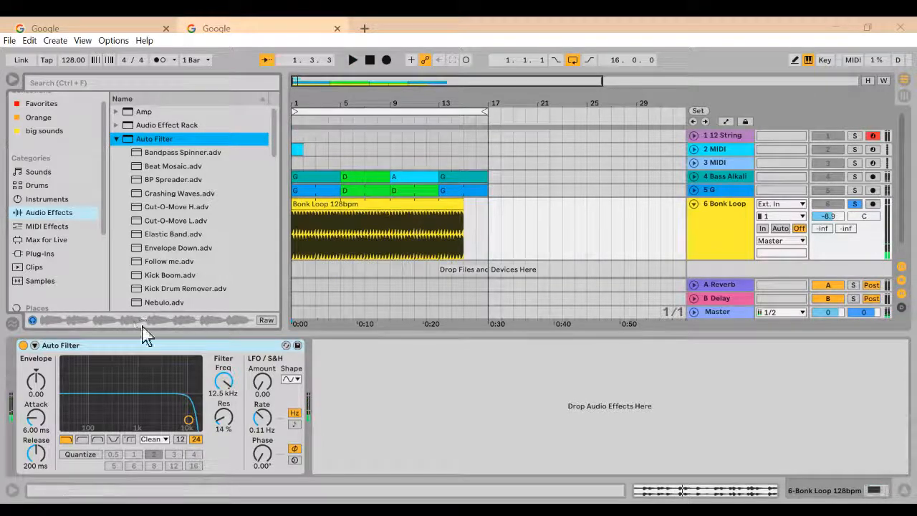
# Step: Play the loop, raise the Auto Filter frequency to 19.9 kHz, and sweep the cutoff point down the filter curve
pyautogui.click(167, 344)
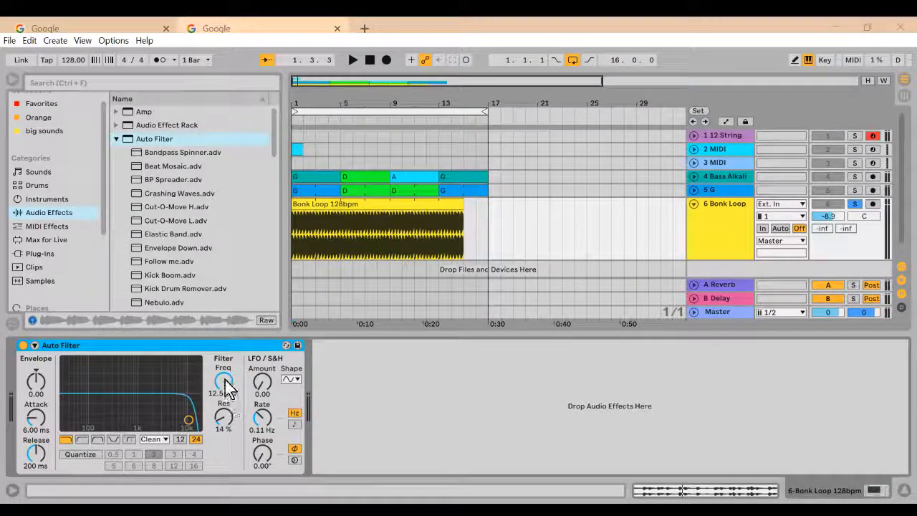
pyautogui.click(357, 62)
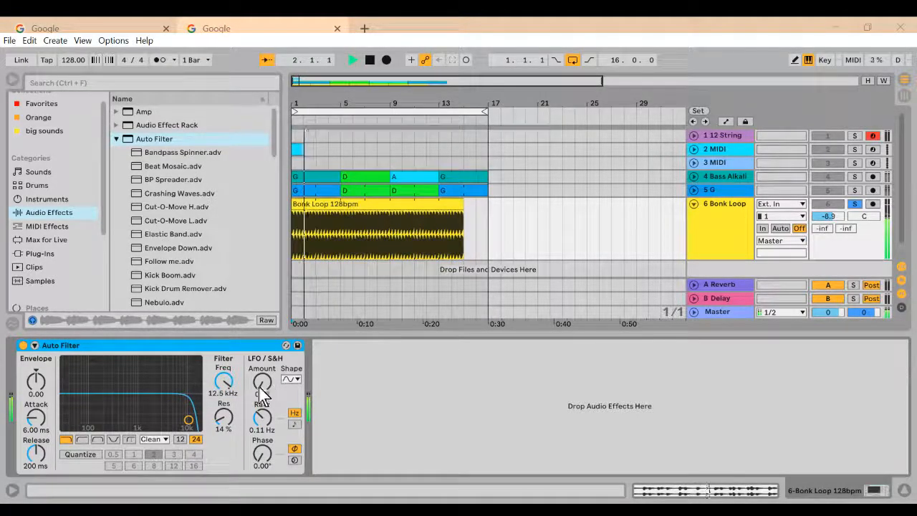
pyautogui.moveTo(224, 383)
pyautogui.mouseDown()
pyautogui.moveTo(228, 394)
pyautogui.moveTo(225, 370)
pyautogui.mouseUp()
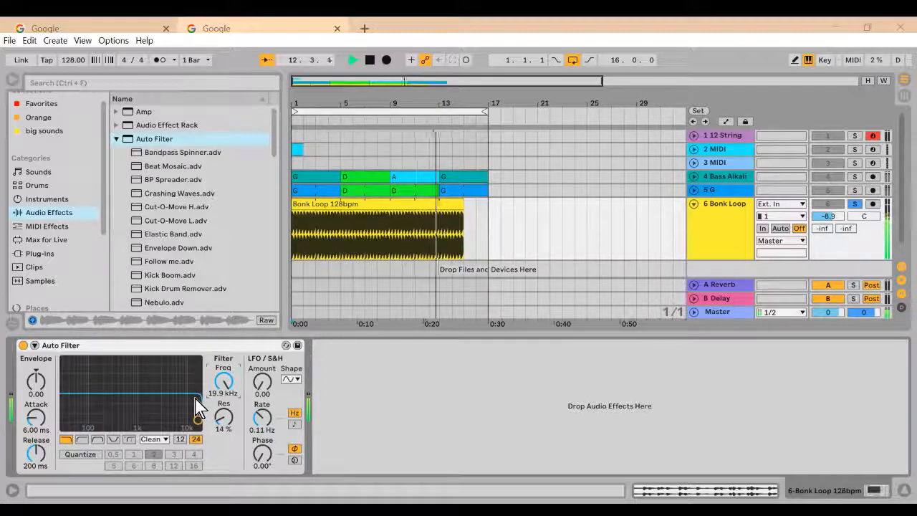
pyautogui.moveTo(196, 399); pyautogui.dragTo(169, 421)
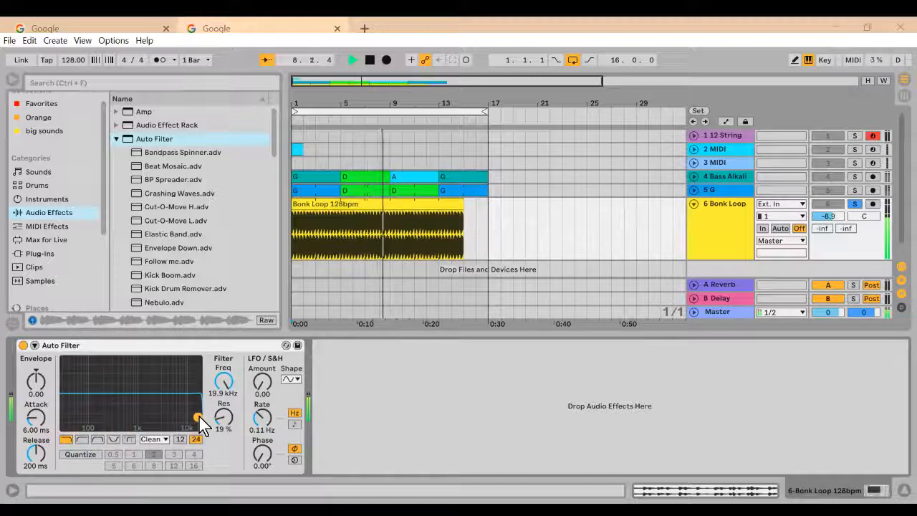
# Step: Raise the Auto Filter resonance to 53 % while the loop plays
pyautogui.moveTo(200, 418)
pyautogui.mouseDown()
pyautogui.moveTo(134, 418)
pyautogui.moveTo(200, 416)
pyautogui.mouseUp()
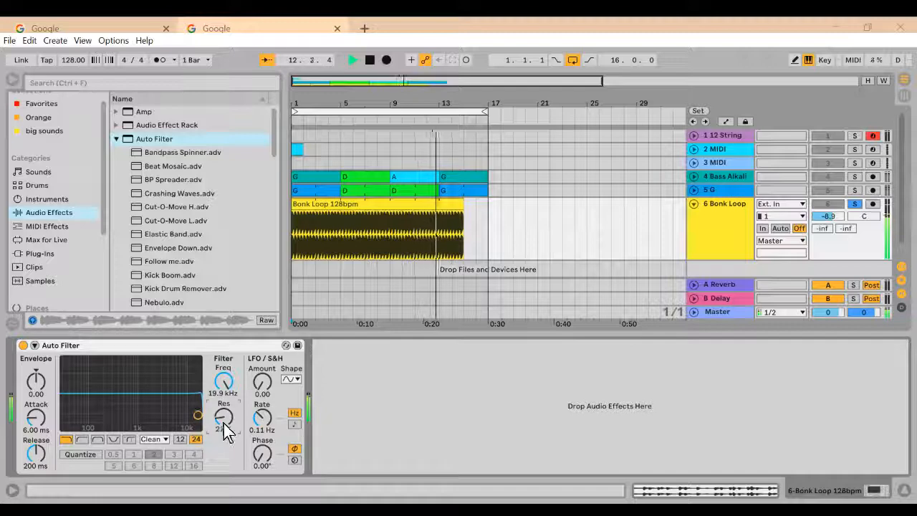
pyautogui.moveTo(223, 422); pyautogui.dragTo(224, 423)
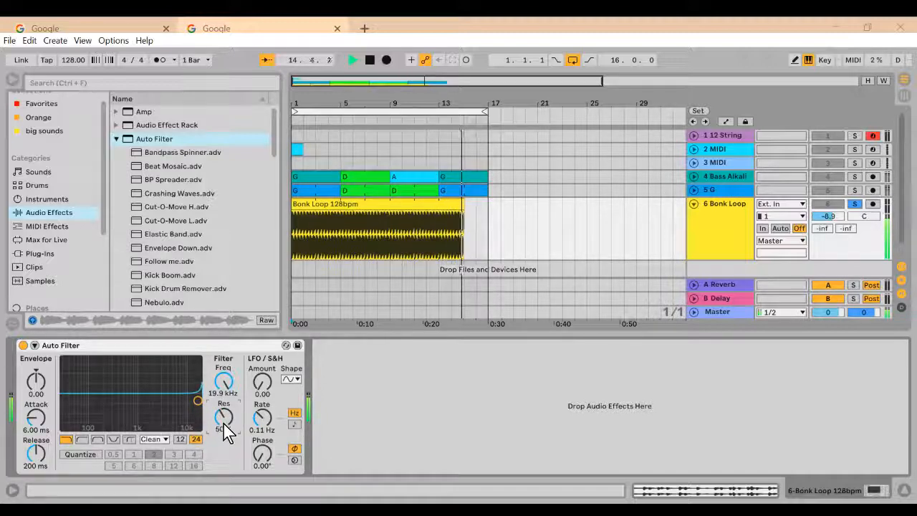
pyautogui.moveTo(224, 423); pyautogui.dragTo(225, 425)
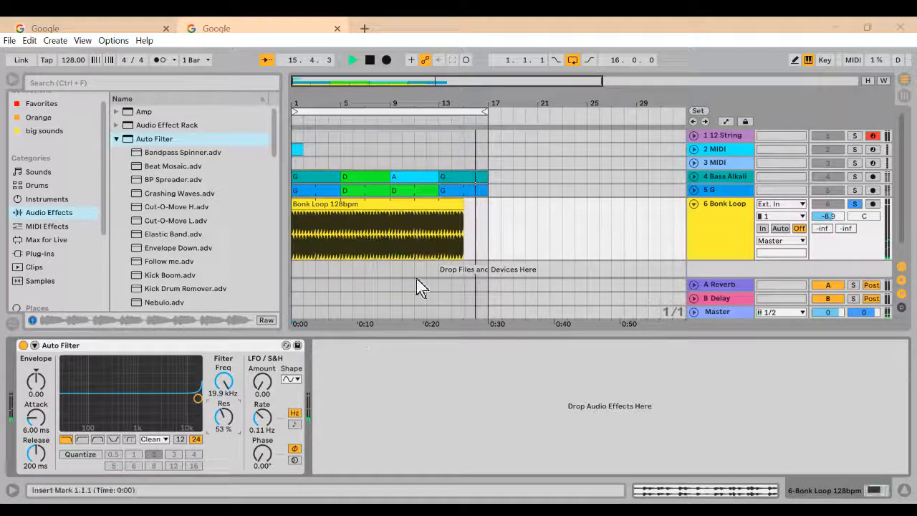
# Step: Extend the end of the Bonk Loop clip to bar 16
pyautogui.moveTo(465, 209); pyautogui.dragTo(474, 208)
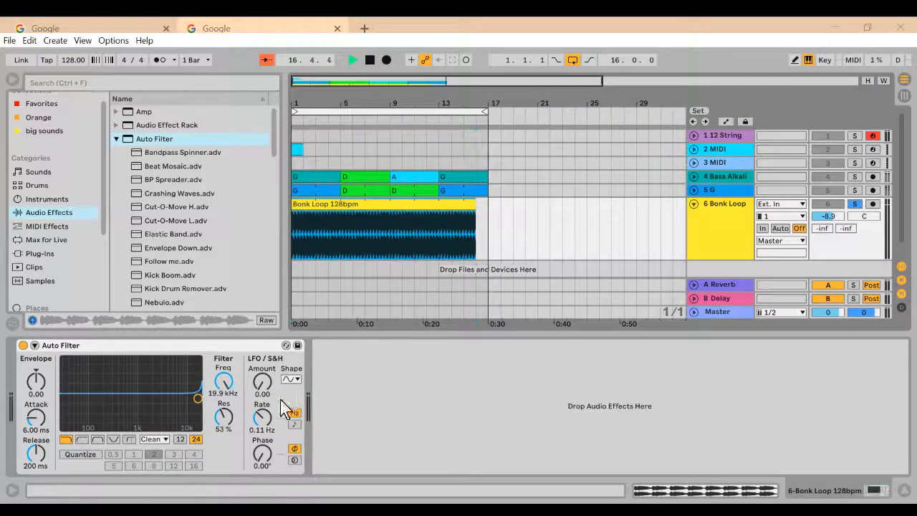
# Step: Sweep the Auto Filter point, leaving it at 17.9 kHz and 16 % resonance, and stop playback
pyautogui.moveTo(198, 398); pyautogui.dragTo(222, 430)
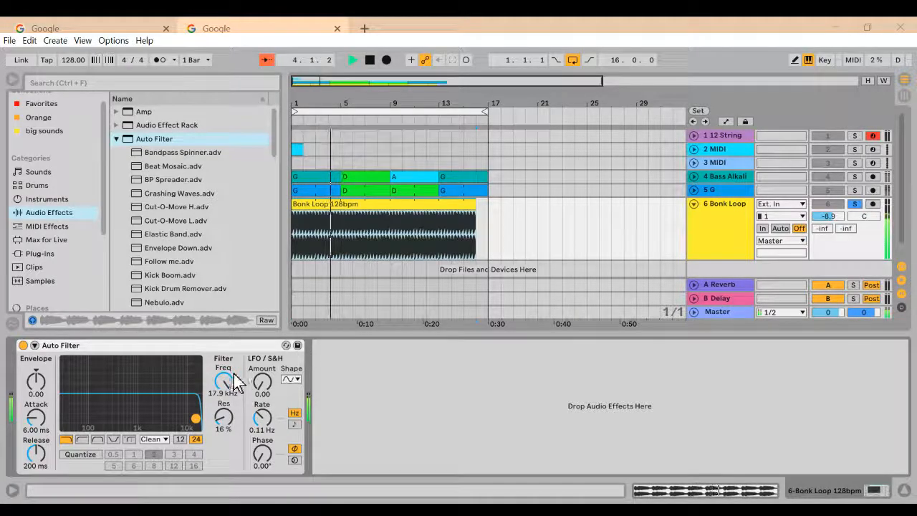
pyautogui.click(370, 60)
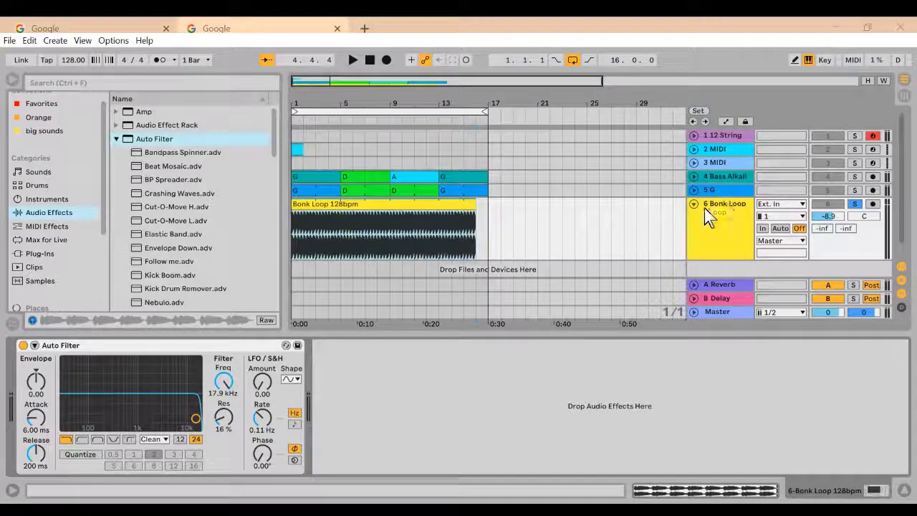
# Step: Delete the Auto Filter from the Bonk Loop track and collapse its presets in the browser
pyautogui.click(238, 345)
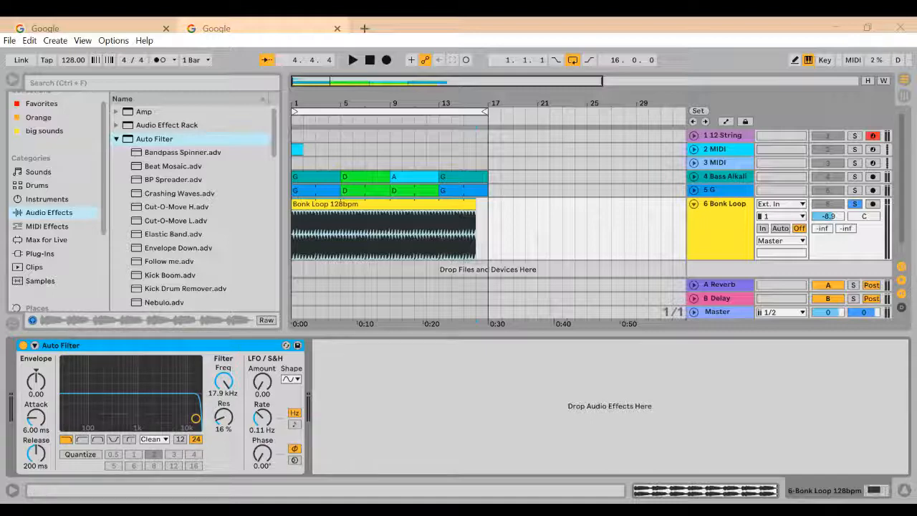
pyautogui.press('Delete')
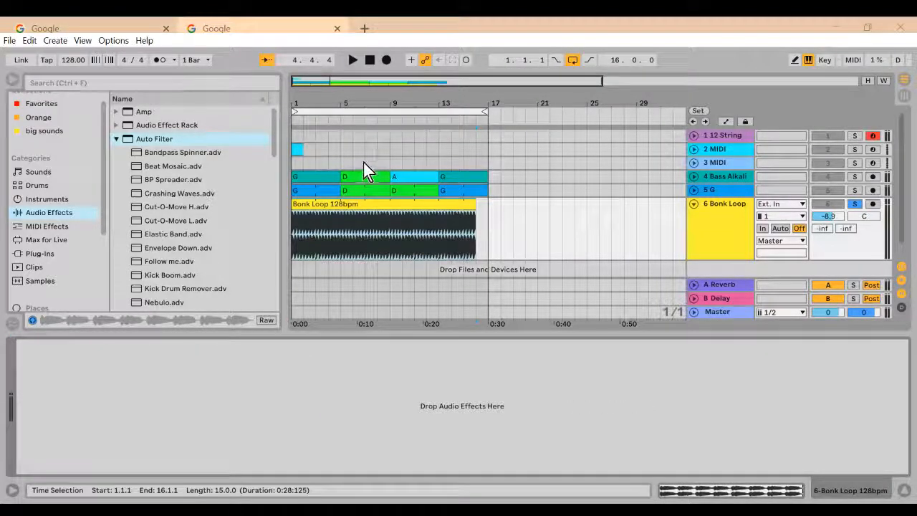
pyautogui.click(115, 139)
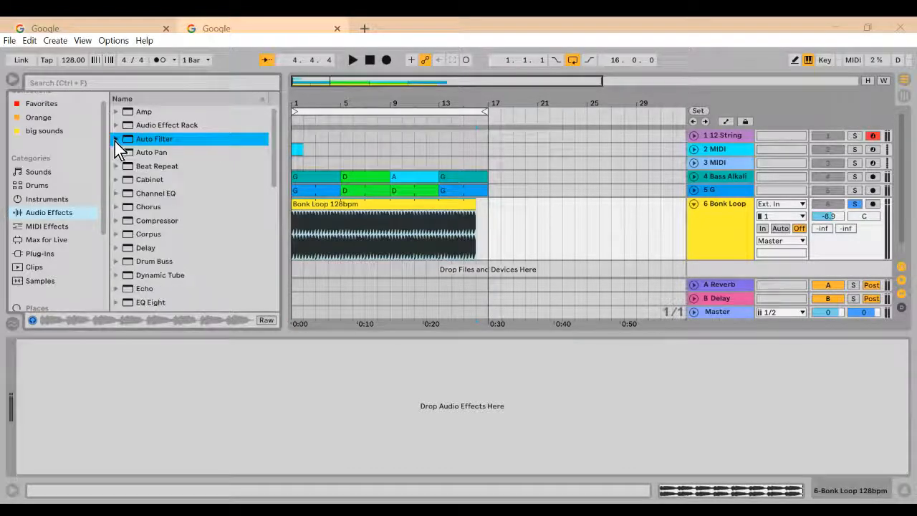
# Step: Find EQ Three among the audio effects and add it to the Bonk Loop track
pyautogui.scroll(-2, 120, 272)
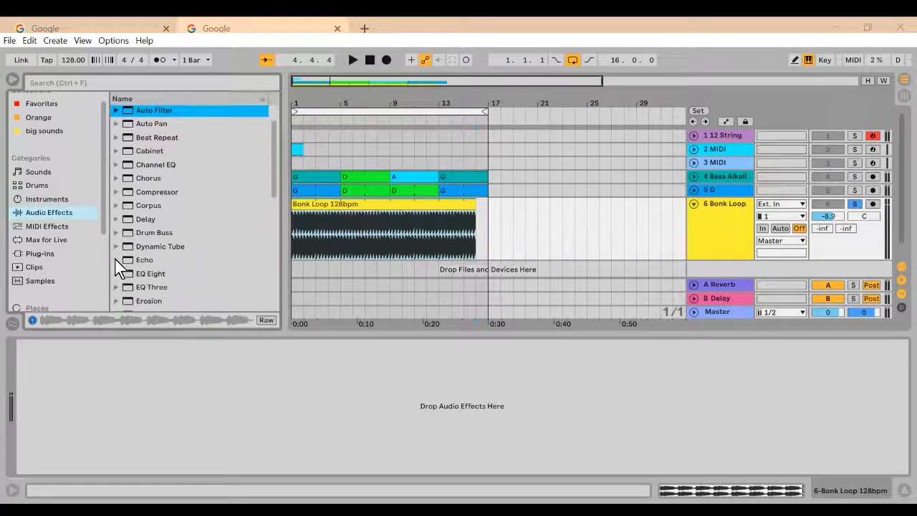
pyautogui.click(119, 287)
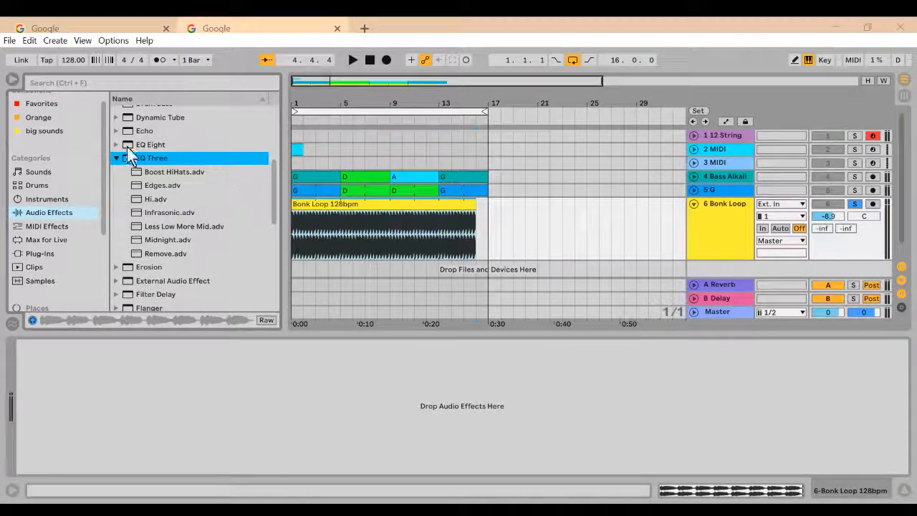
pyautogui.moveTo(148, 157); pyautogui.dragTo(649, 232)
pyautogui.moveTo(706, 235); pyautogui.dragTo(708, 238)
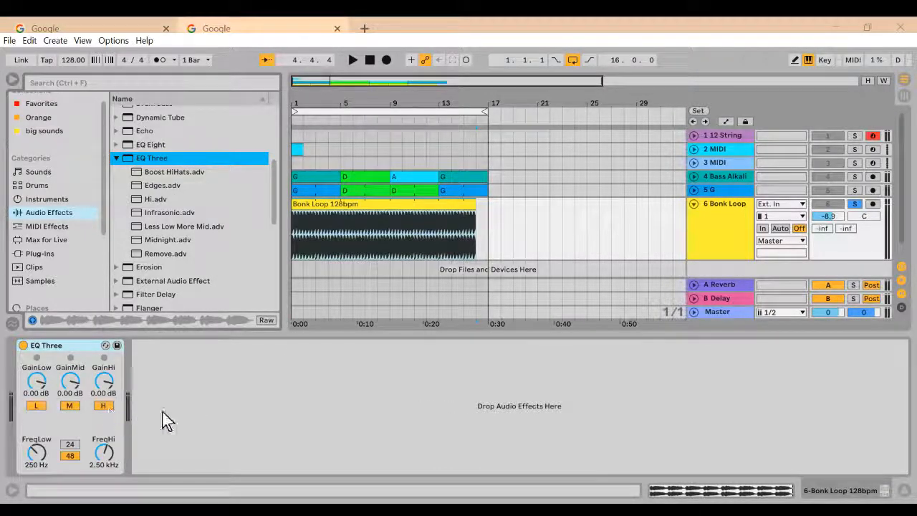
# Step: Play the loop from the start and switch EQ Three's low band off and on to compare the sound
pyautogui.click(369, 60)
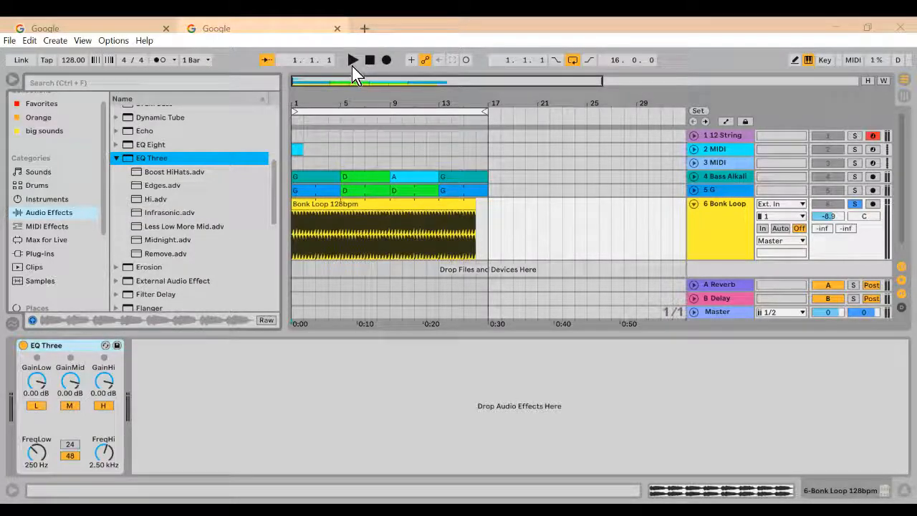
pyautogui.click(350, 59)
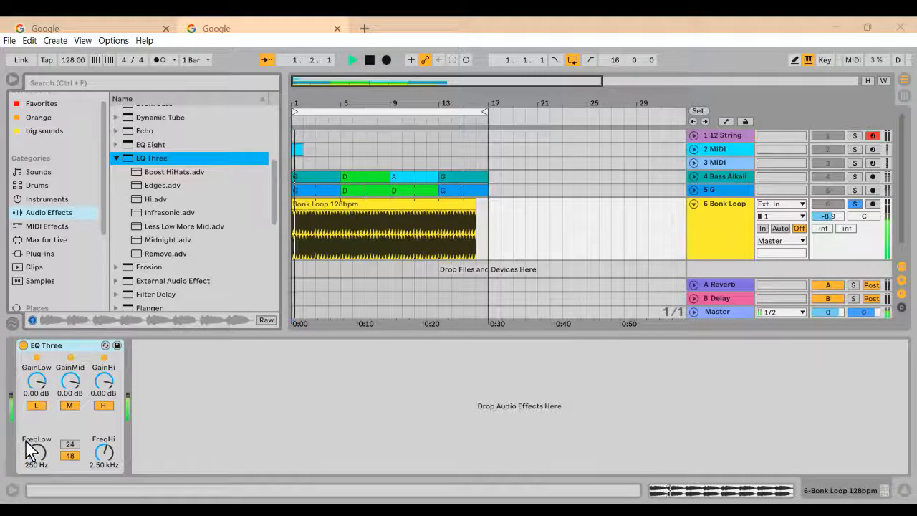
pyautogui.click(34, 406)
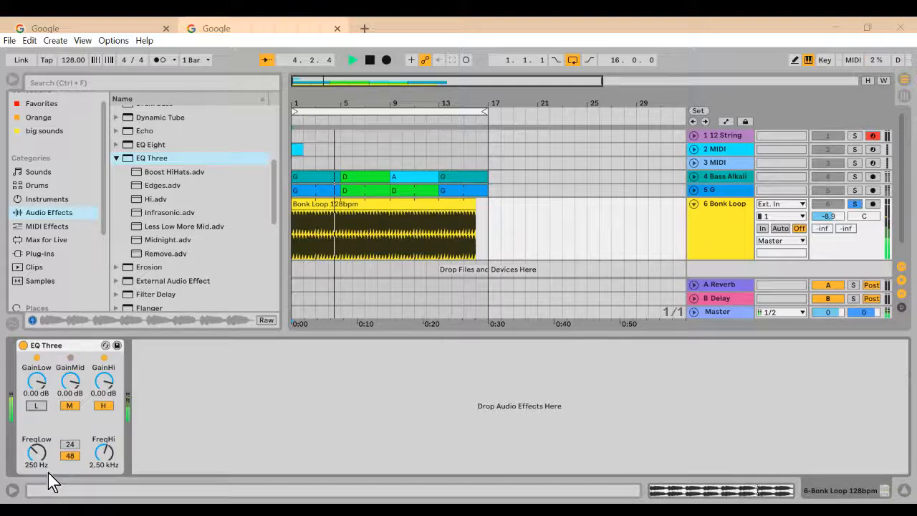
pyautogui.click(40, 407)
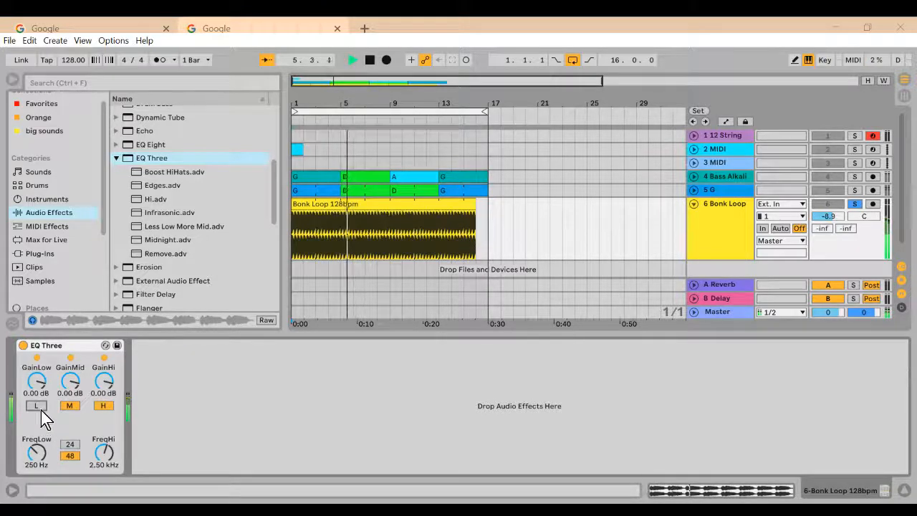
pyautogui.click(38, 408)
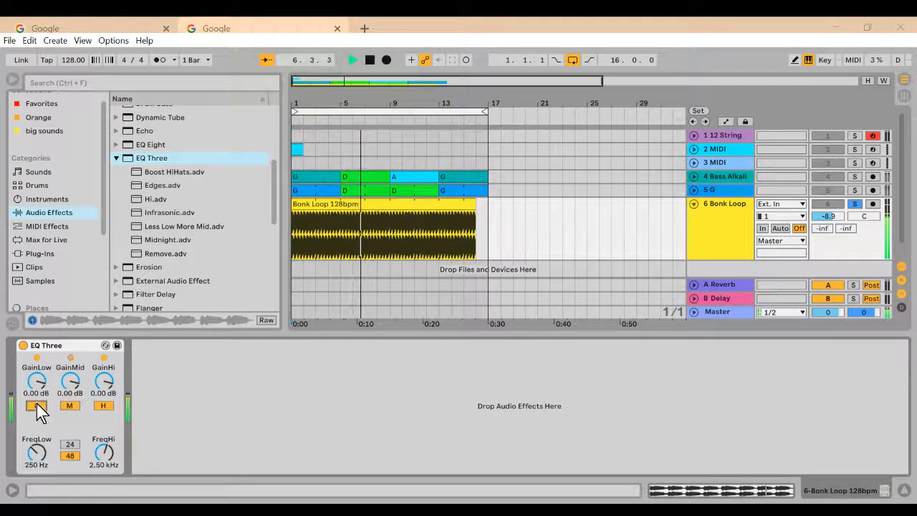
# Step: Switch EQ Three's low band off and on during playback to compare the loop with and without low frequencies
pyautogui.click(36, 406)
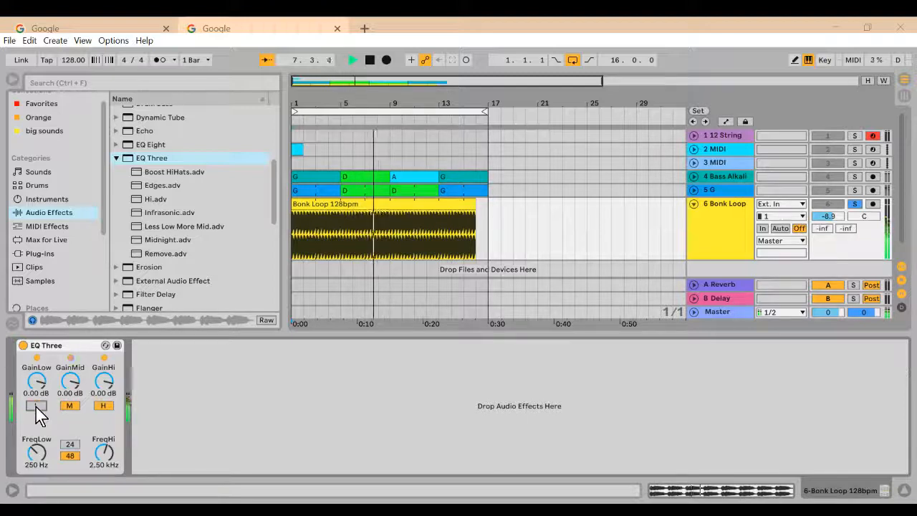
pyautogui.click(36, 406)
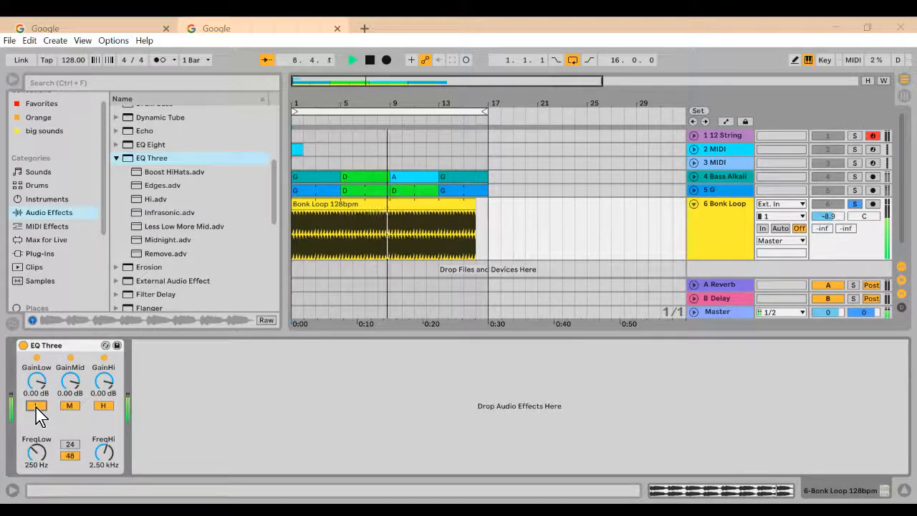
pyautogui.click(36, 407)
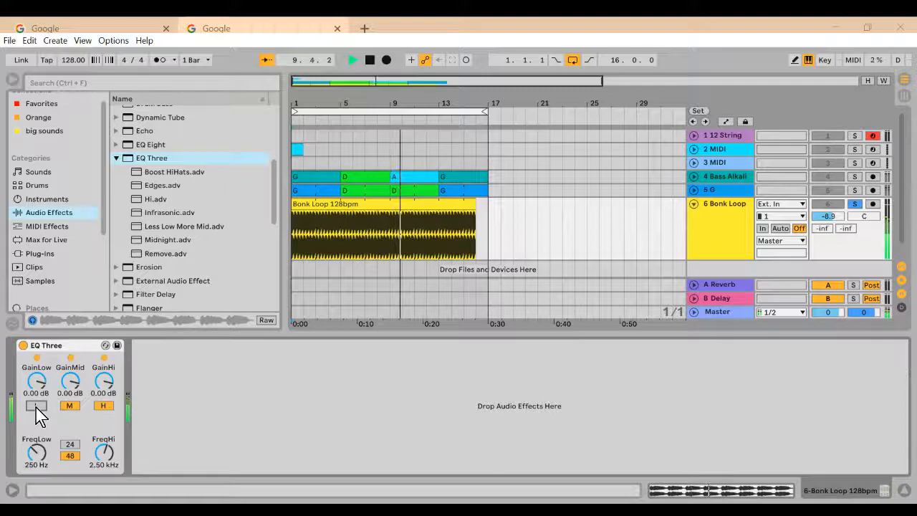
# Step: Switch EQ Three's high band off and on during playback to compare the loop with and without high frequencies
pyautogui.click(105, 406)
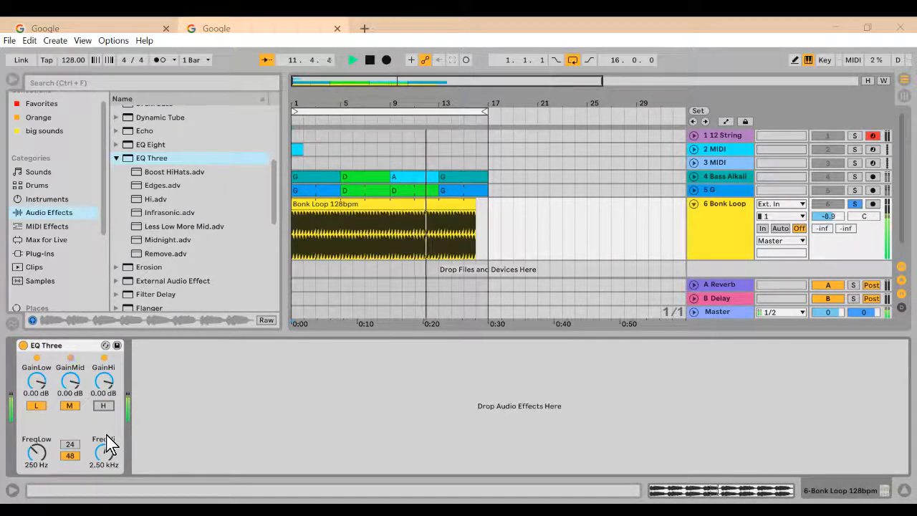
pyautogui.click(105, 406)
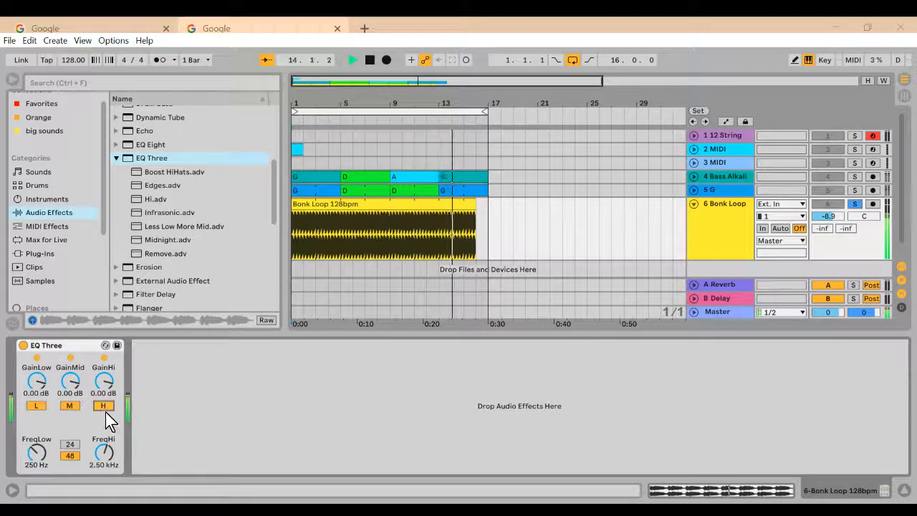
pyautogui.click(103, 406)
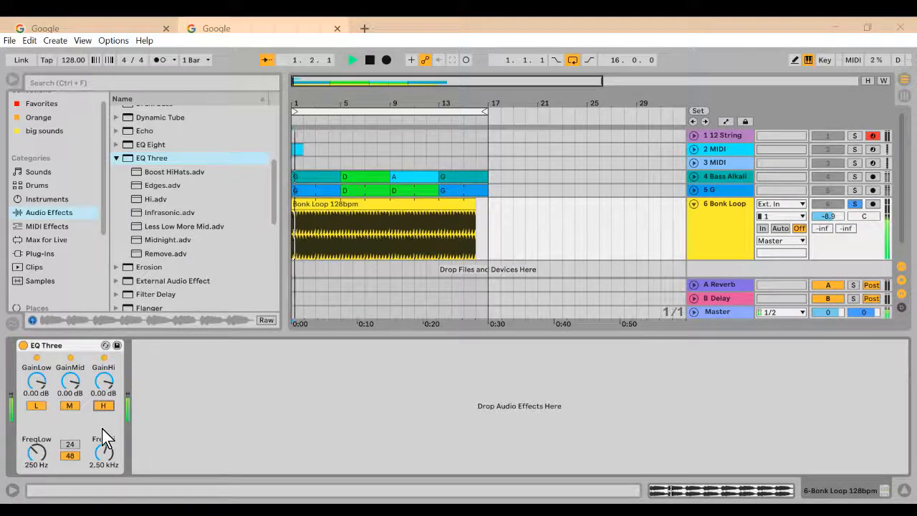
# Step: Compare the loop with EQ Three's mid band and low band each switched off and back on, and stop playback
pyautogui.click(70, 407)
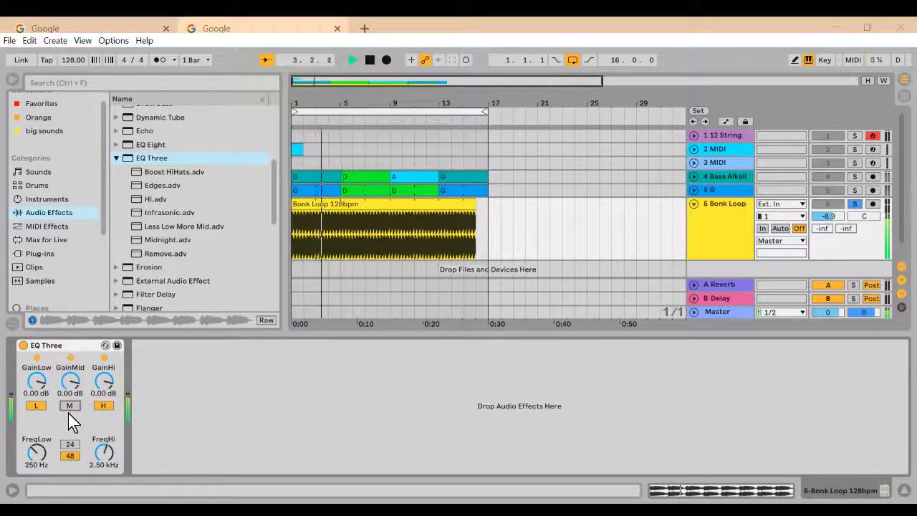
pyautogui.click(70, 407)
pyautogui.click(35, 407)
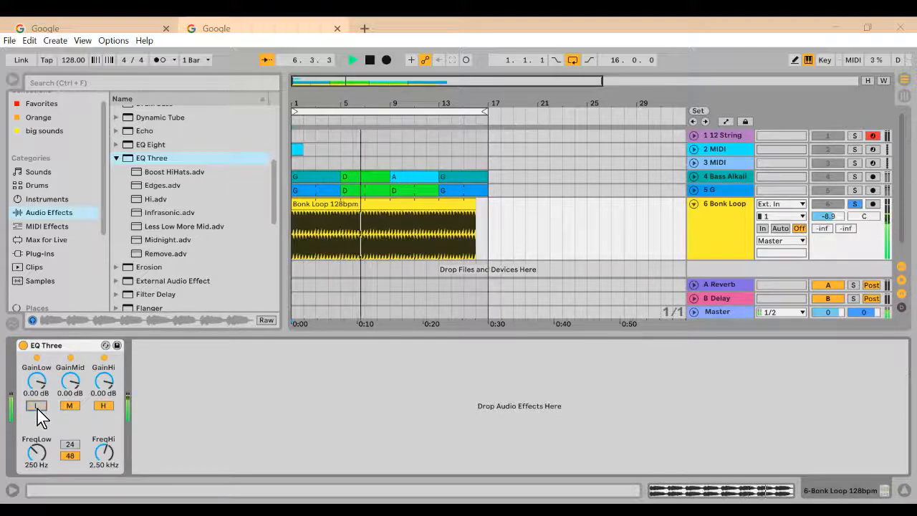
pyautogui.click(36, 407)
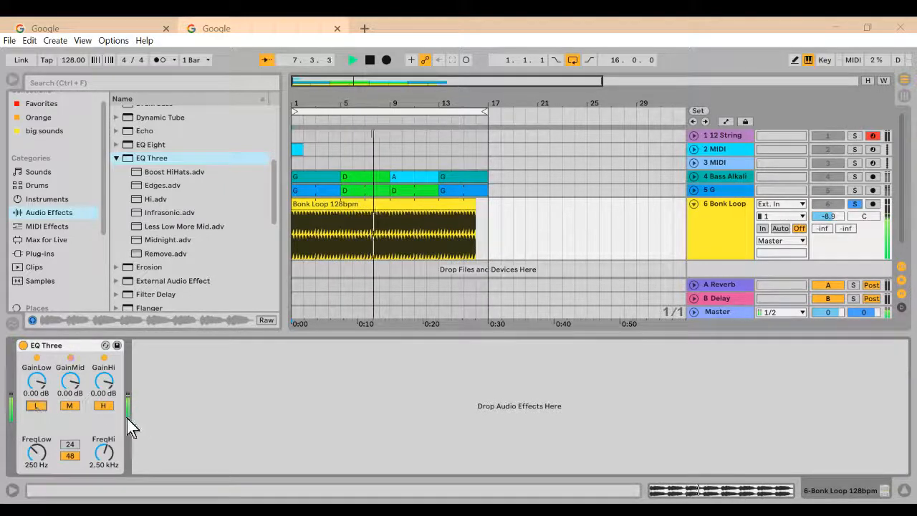
pyautogui.click(370, 59)
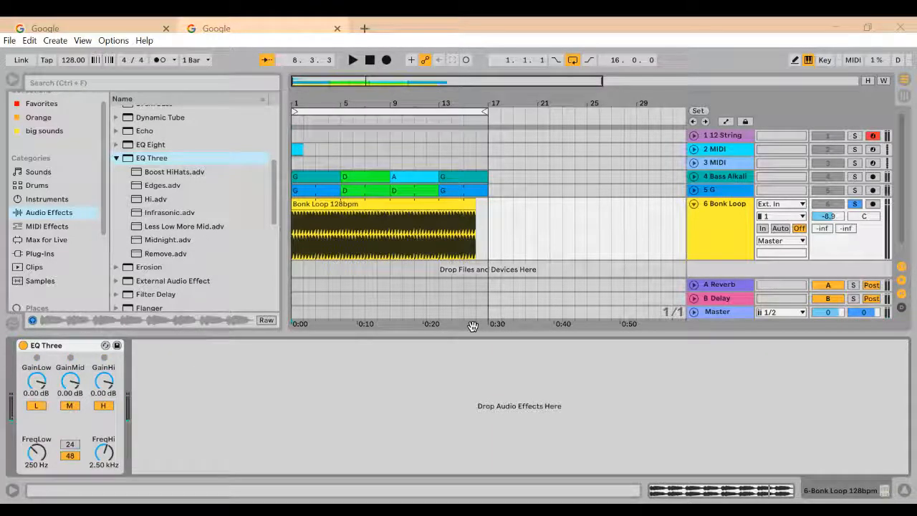
# Step: Replay the loop from the start, switch EQ Three's low and high bands off and on in turn, and stop playback
pyautogui.click(356, 63)
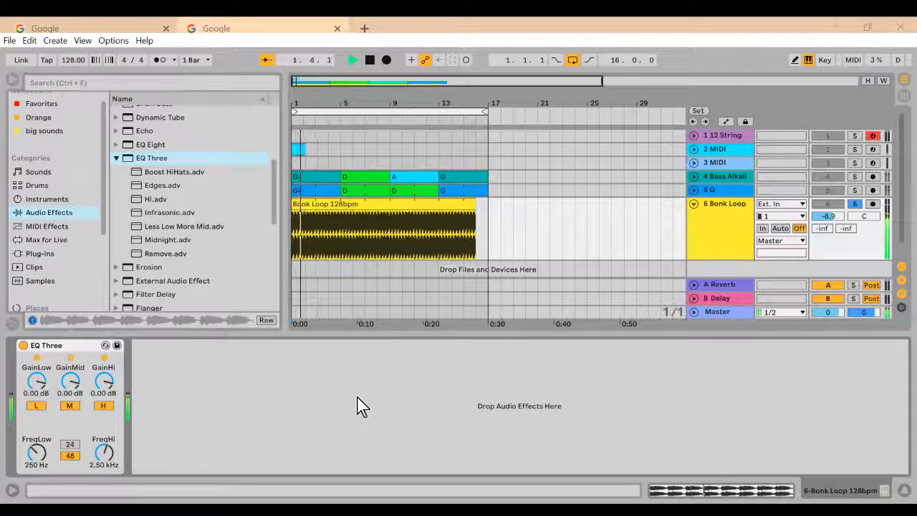
pyautogui.click(35, 406)
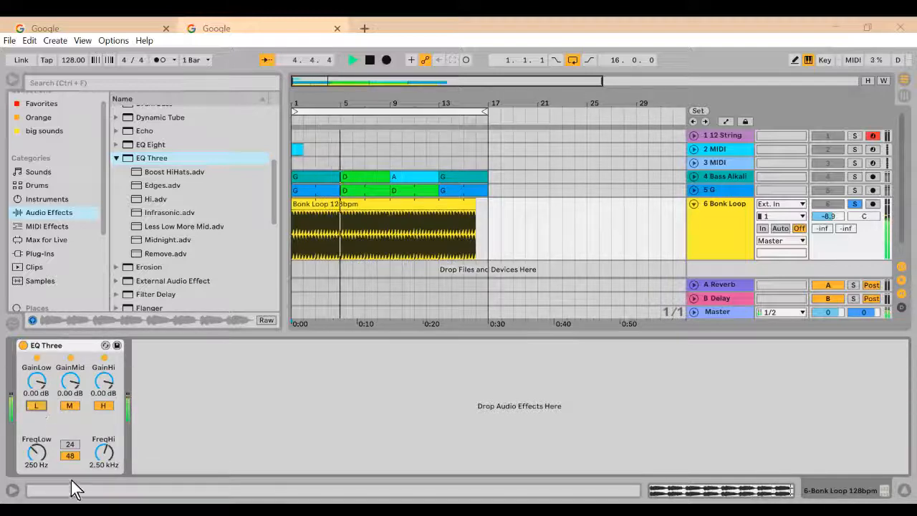
pyautogui.click(35, 406)
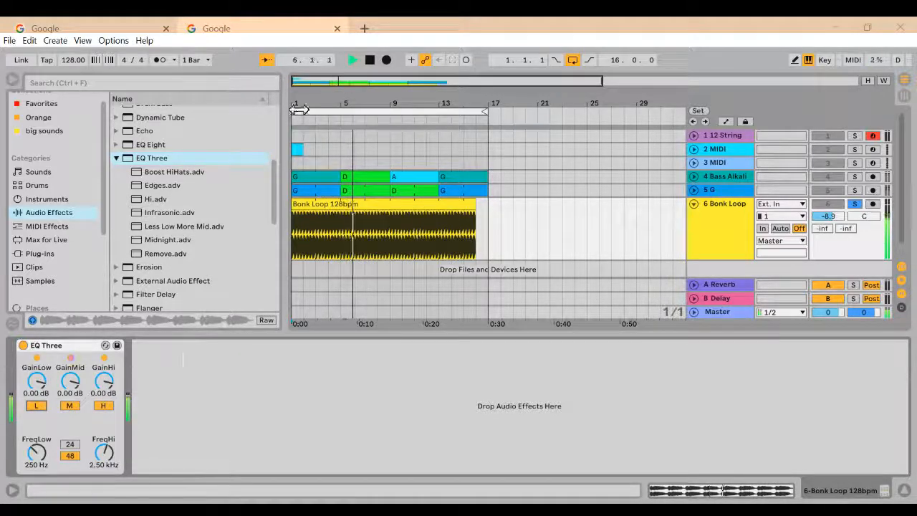
pyautogui.click(104, 407)
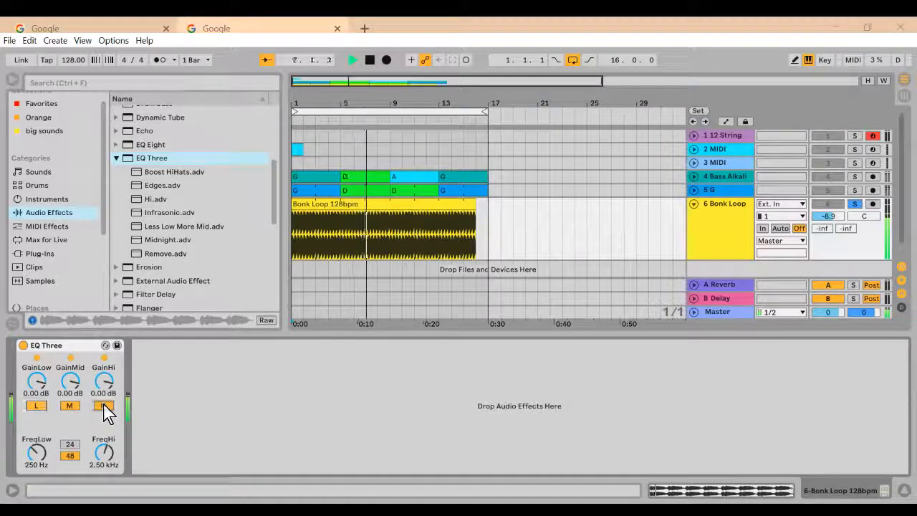
pyautogui.click(105, 406)
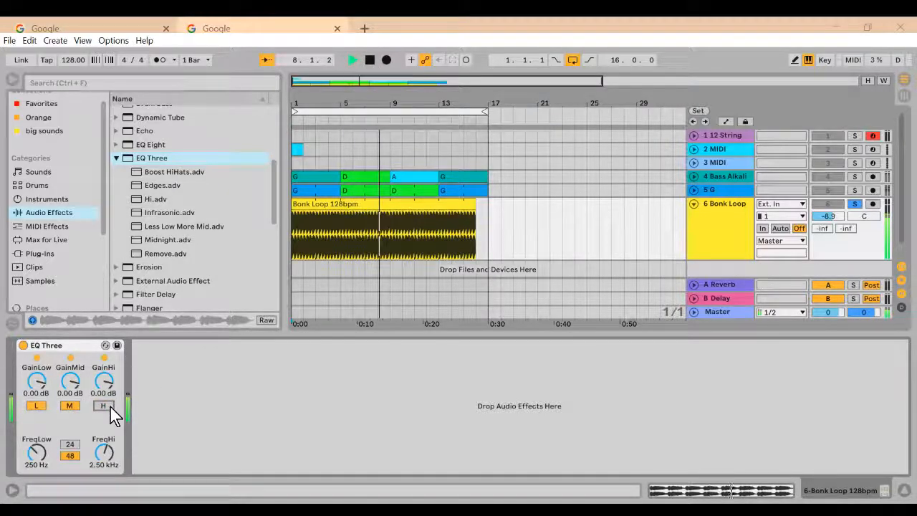
pyautogui.click(368, 61)
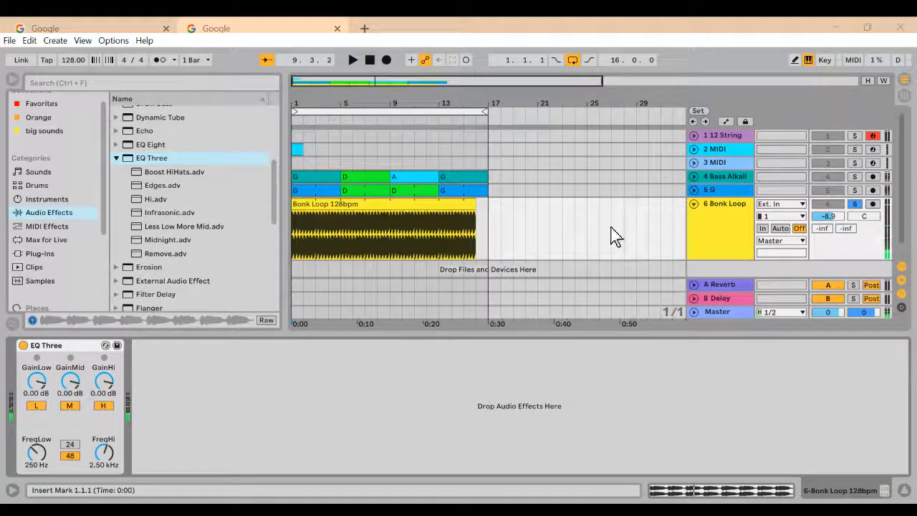
# Step: Delete EQ Three from the Bonk Loop track and collapse its presets in the browser
pyautogui.click(71, 347)
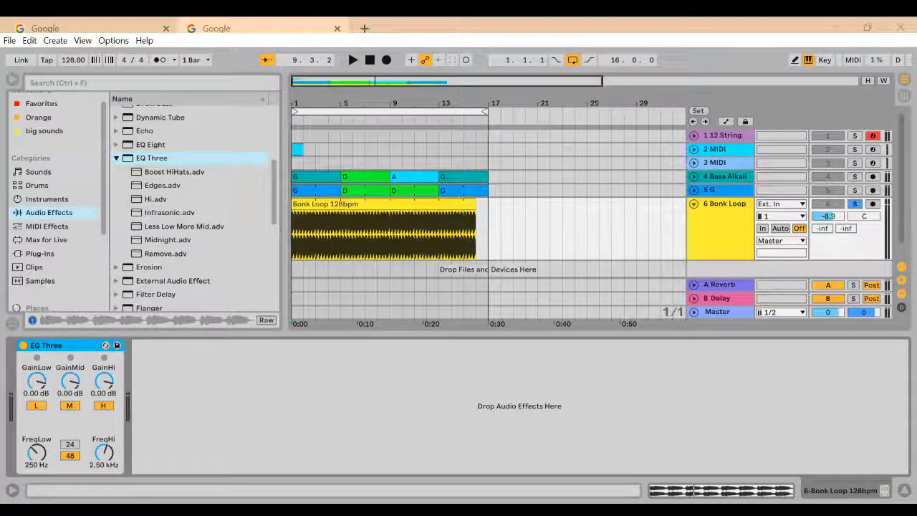
pyautogui.press('Delete')
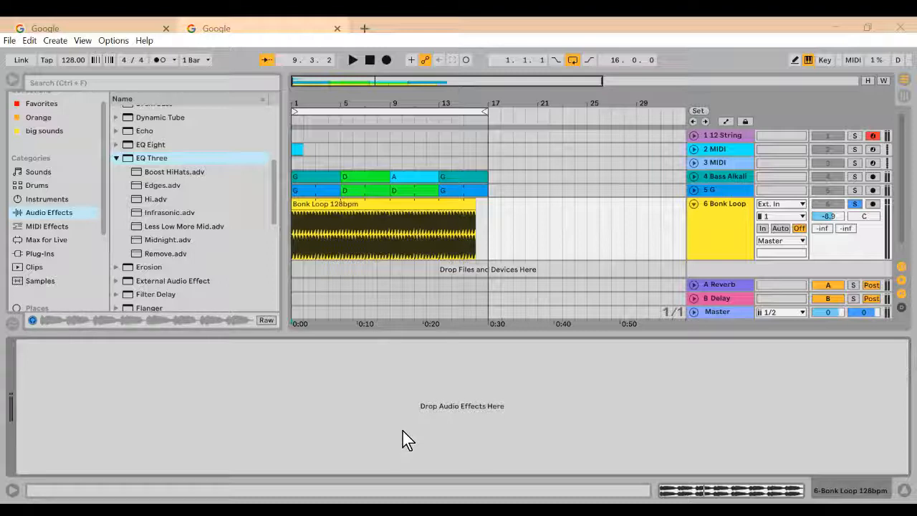
pyautogui.click(115, 158)
# Step: Find Delay among the audio effects and add it to the Bonk Loop track
pyautogui.scroll(1, 221, 177)
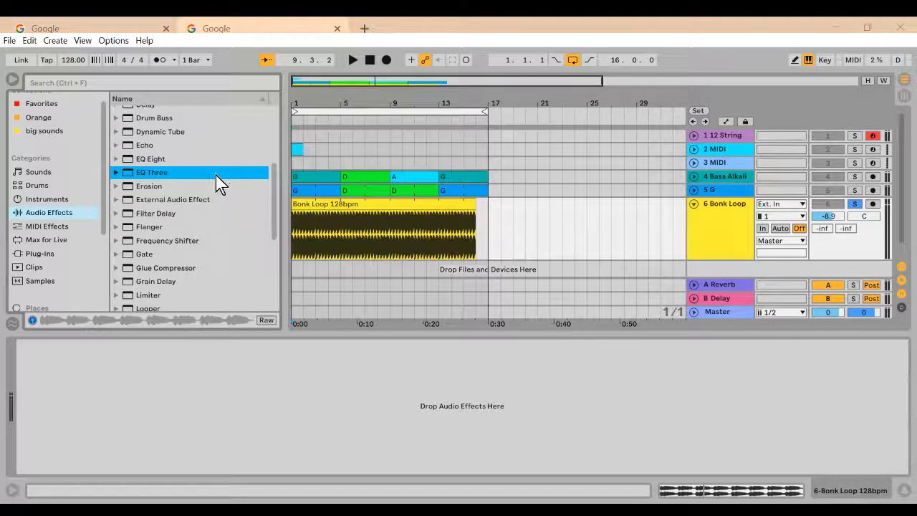
pyautogui.scroll(2, 212, 181)
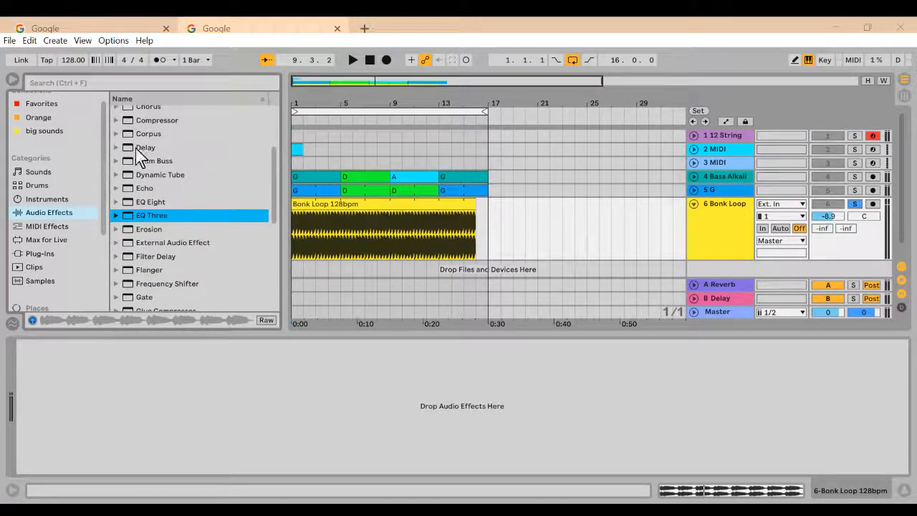
pyautogui.scroll(2, 150, 157)
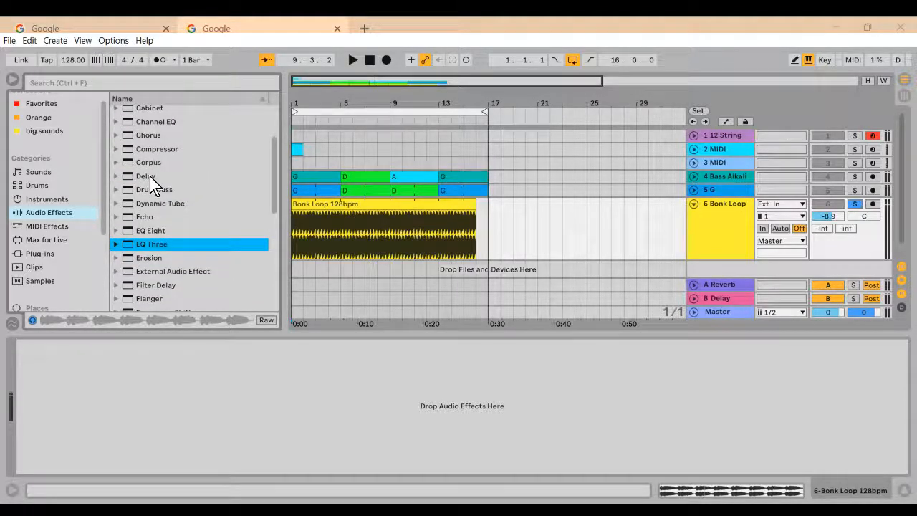
pyautogui.click(149, 178)
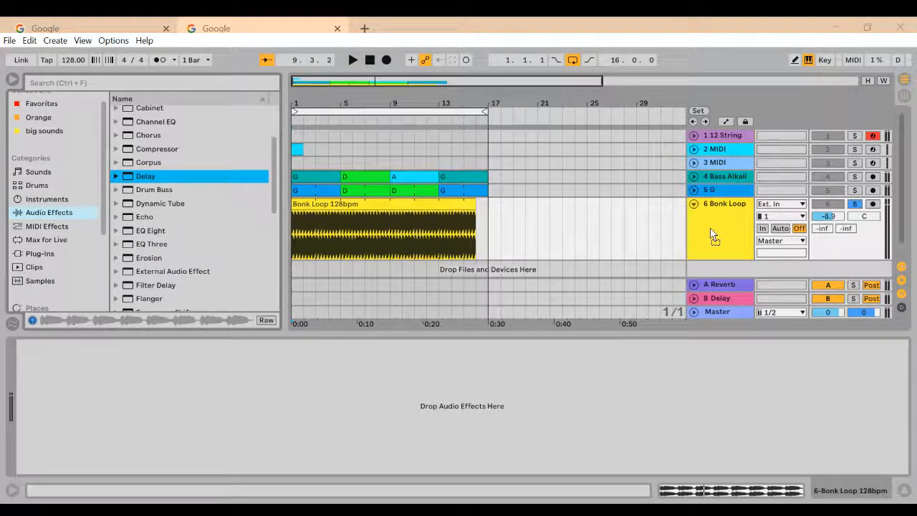
pyautogui.moveTo(713, 236); pyautogui.dragTo(715, 239)
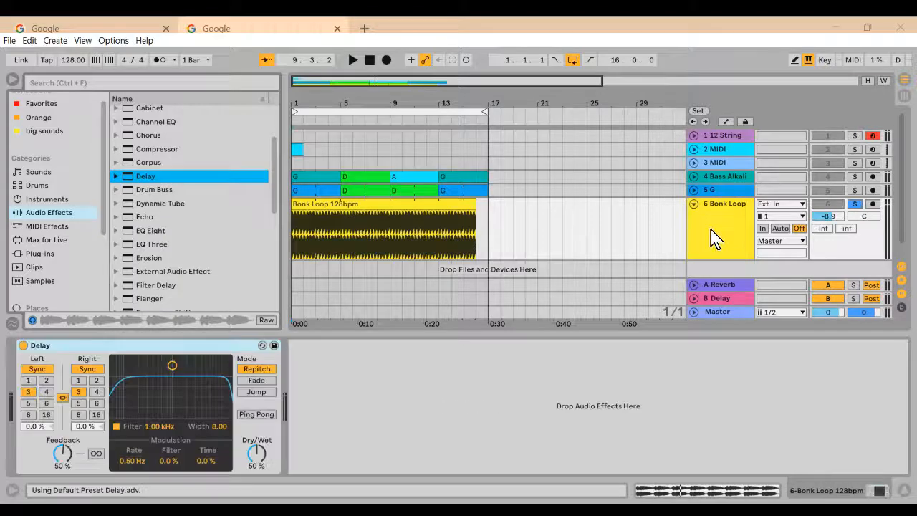
# Step: Play the loop twice through the default Delay, stopping playback each time to hear the echo tail
pyautogui.click(353, 59)
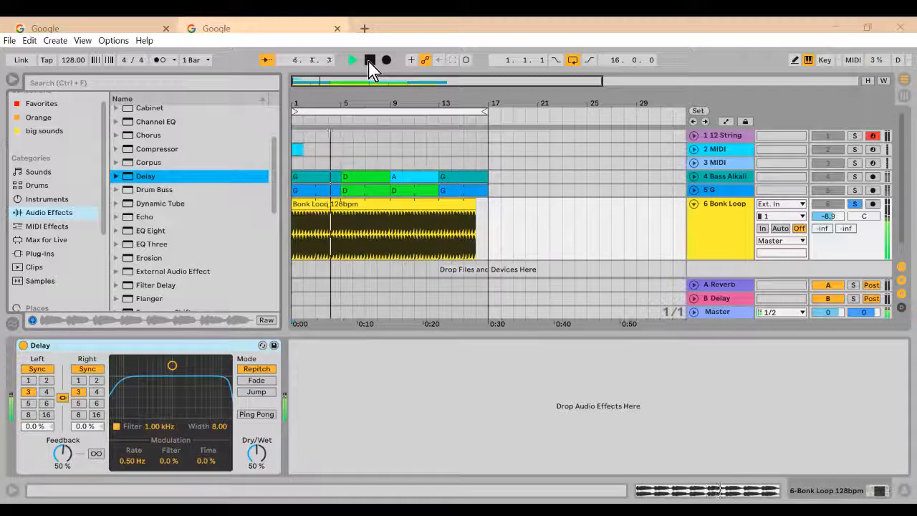
pyautogui.click(369, 59)
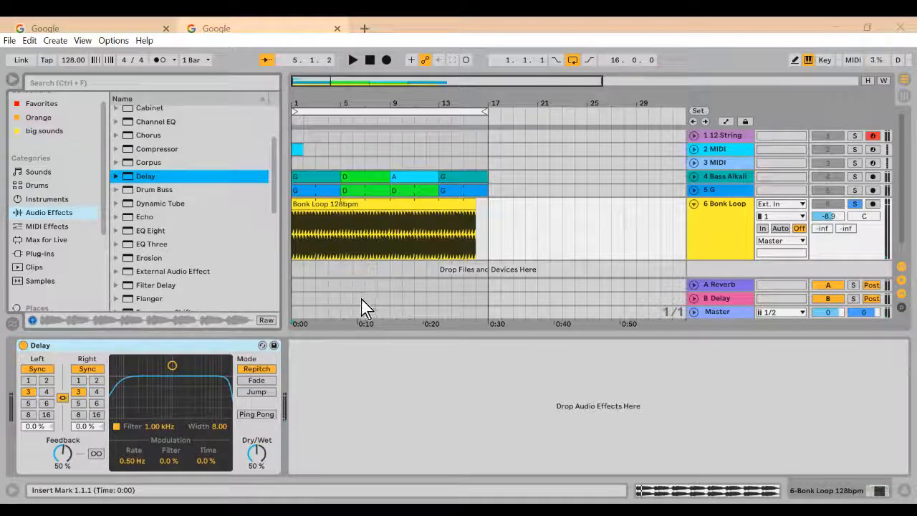
pyautogui.click(353, 61)
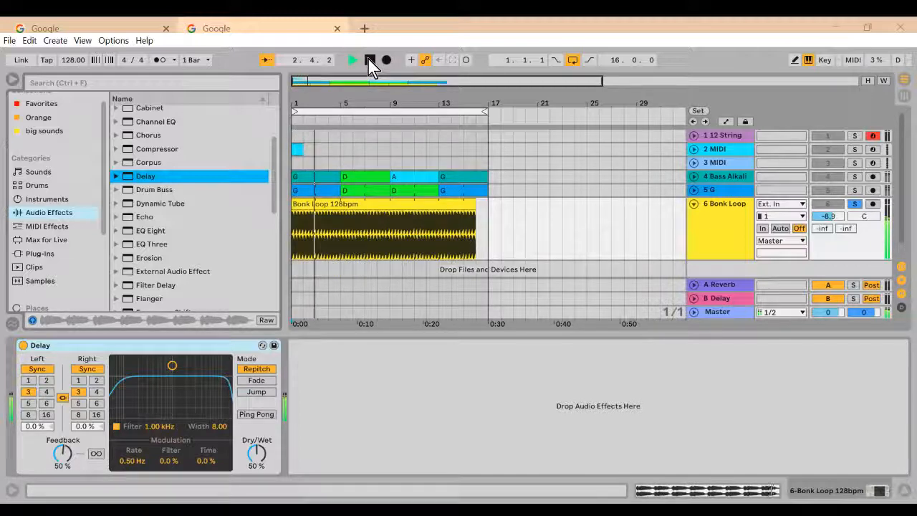
pyautogui.click(369, 60)
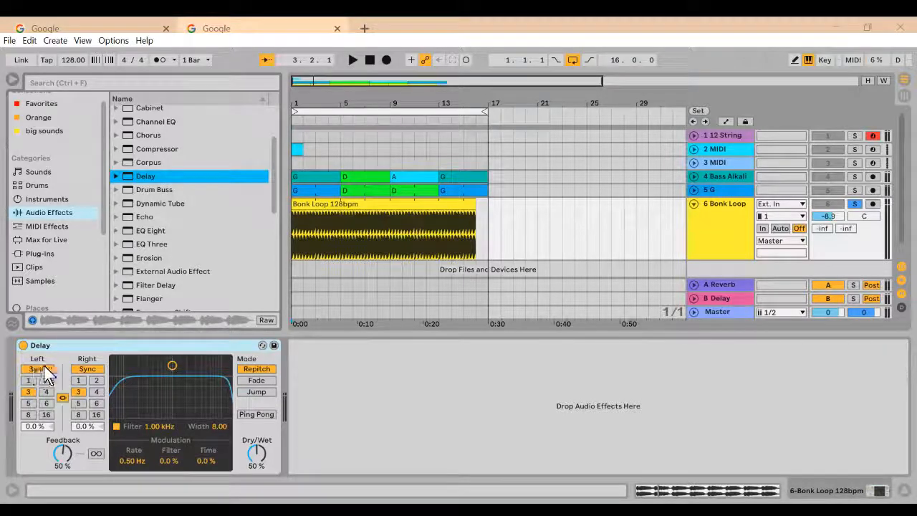
# Step: Play the loop while trying linked Delay times such as 1, 16 and 2, leave both channels at 1, and stop playback
pyautogui.click(354, 61)
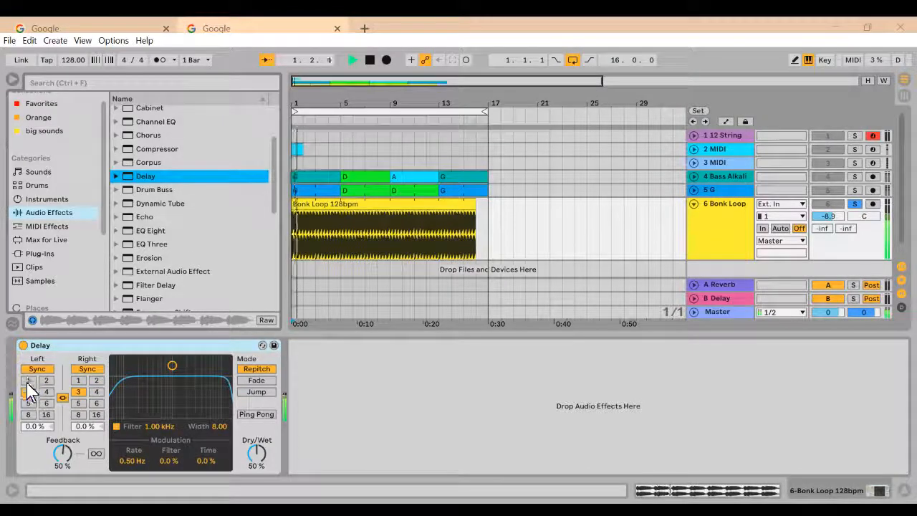
pyautogui.click(29, 380)
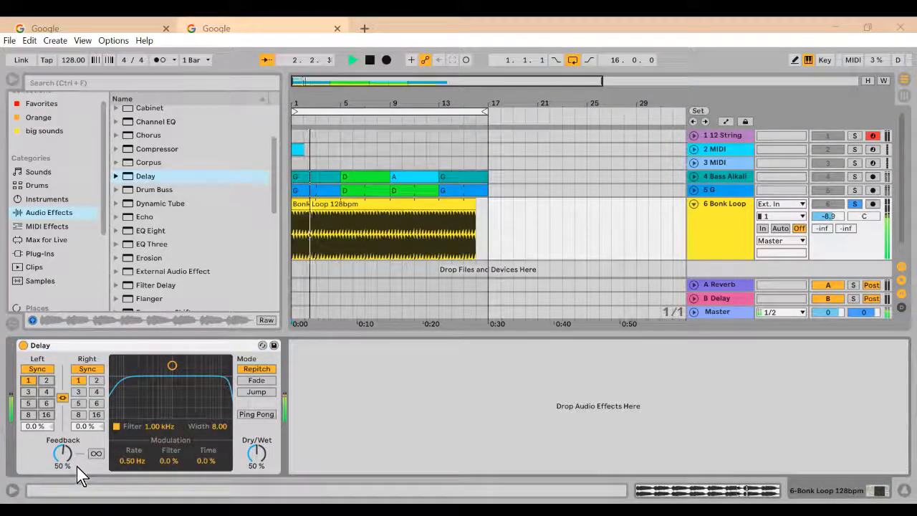
pyautogui.click(47, 415)
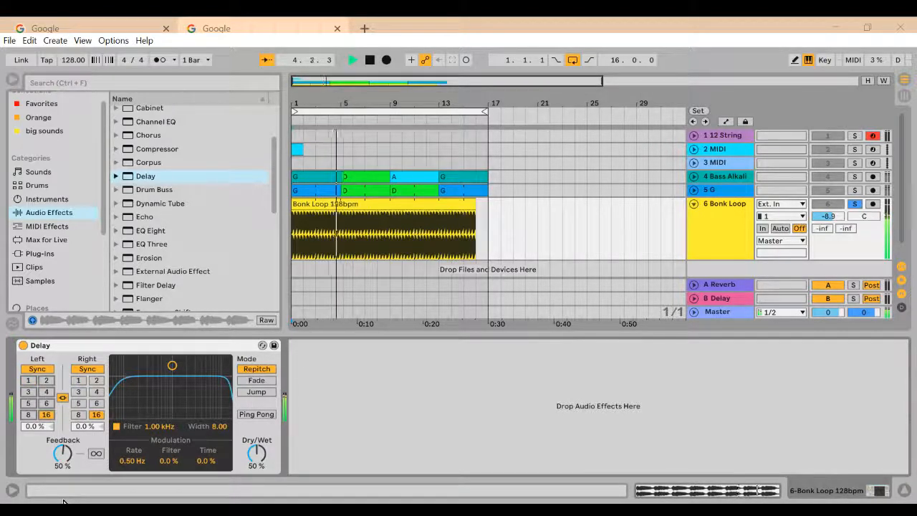
pyautogui.click(47, 403)
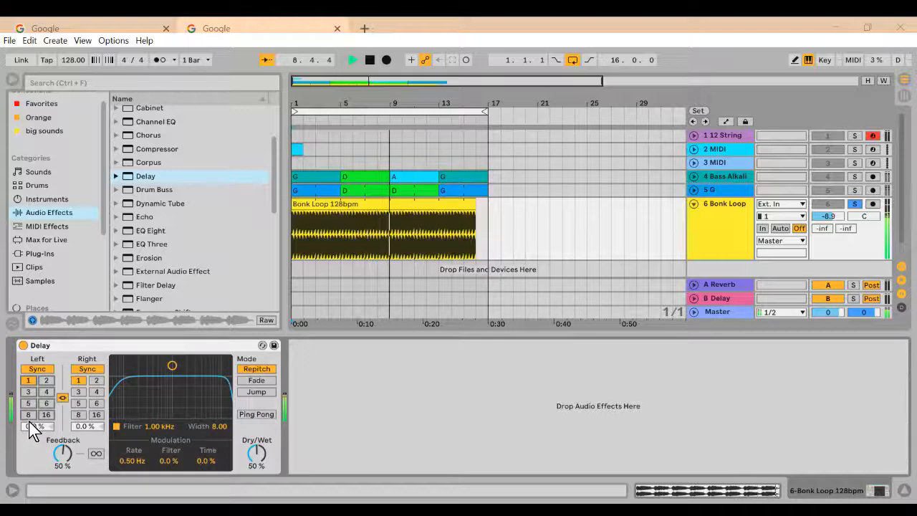
pyautogui.click(45, 381)
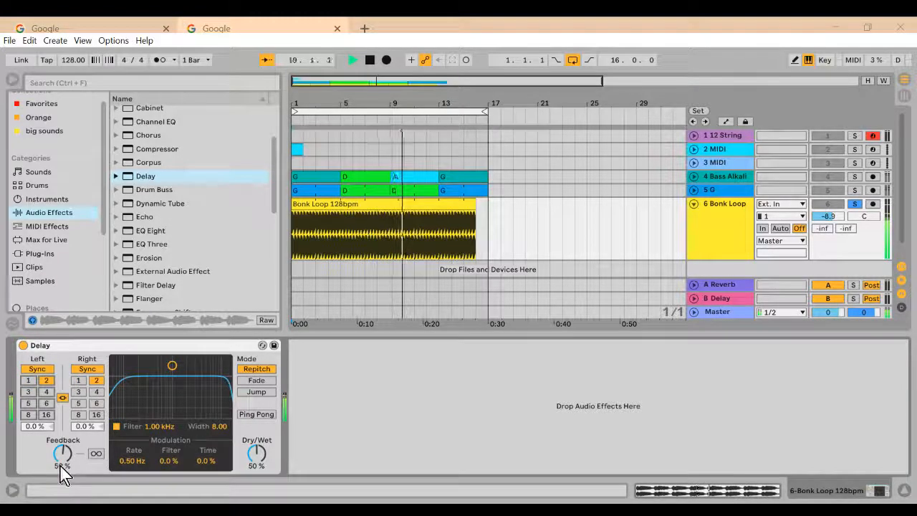
pyautogui.click(27, 381)
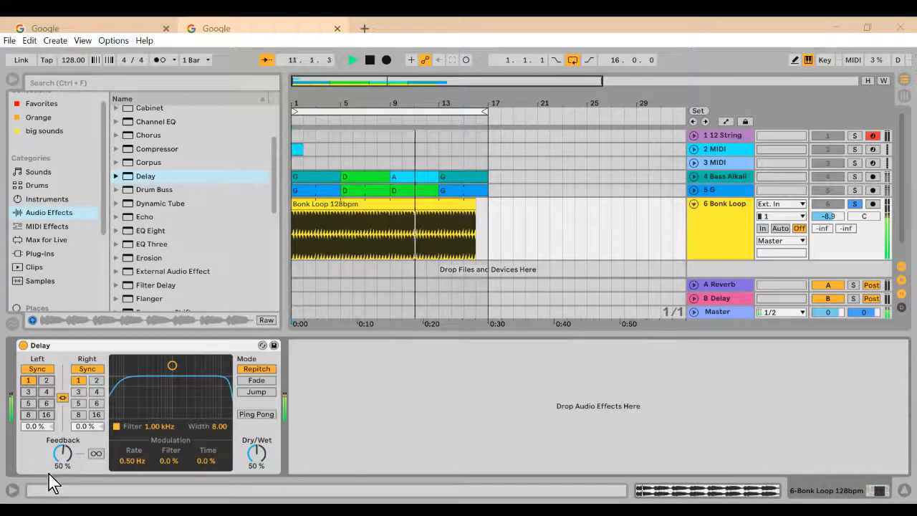
pyautogui.click(370, 61)
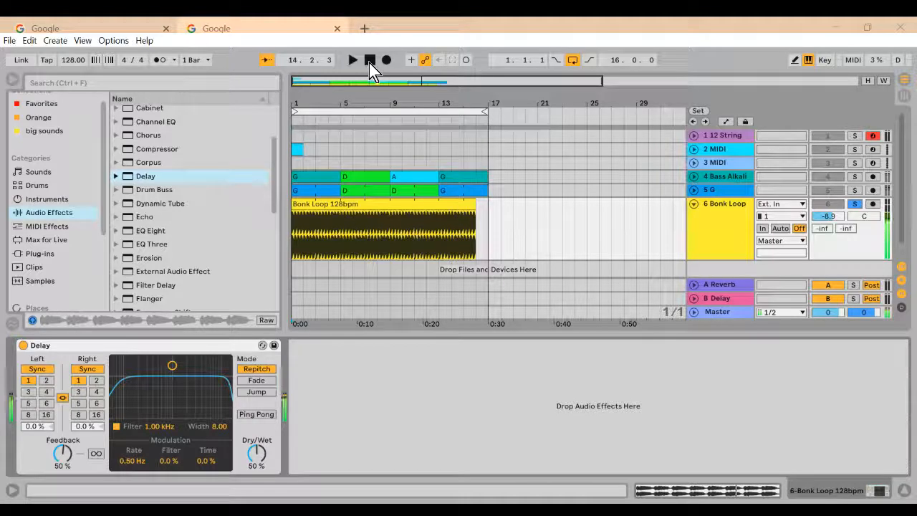
# Step: Solo the Bass Alkaline track and start playback to hear it without effects
pyautogui.click(740, 178)
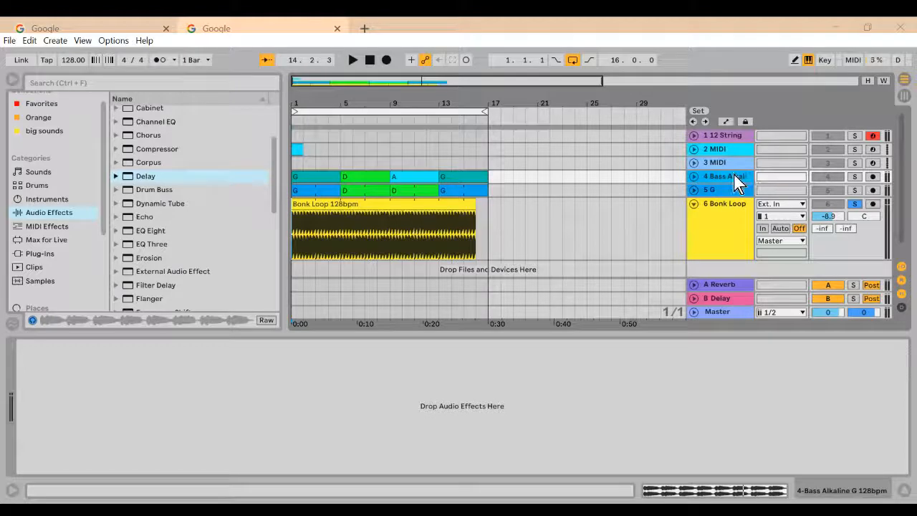
pyautogui.click(853, 177)
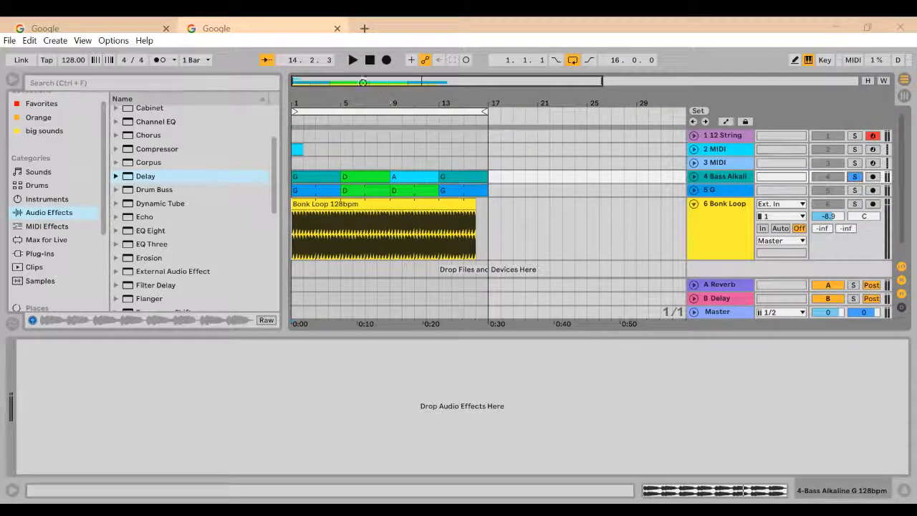
pyautogui.click(356, 61)
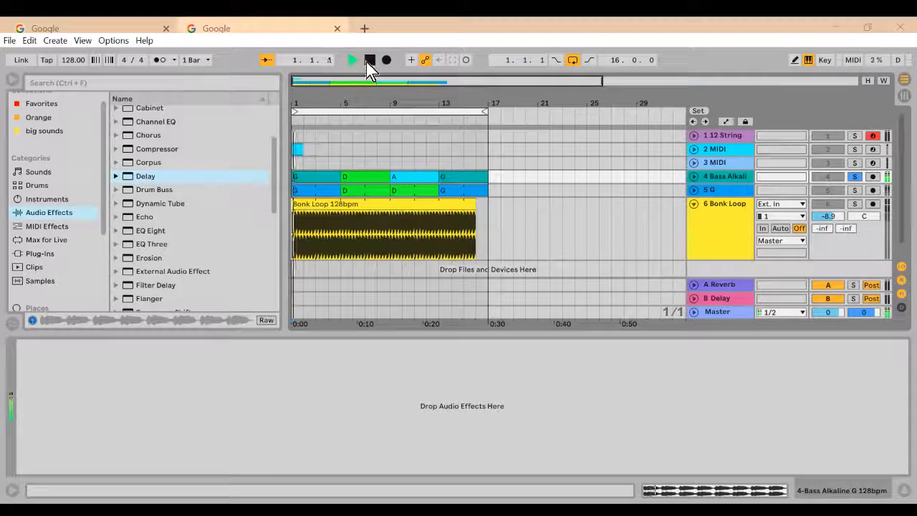
# Step: Add Delay to the Bass Alkaline track while it plays, and stop playback after listening
pyautogui.click(146, 180)
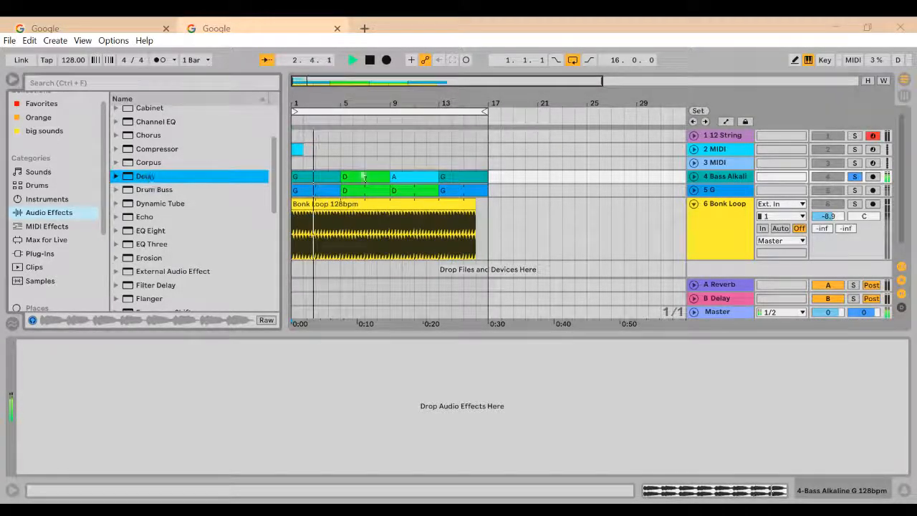
pyautogui.moveTo(364, 177); pyautogui.dragTo(725, 177)
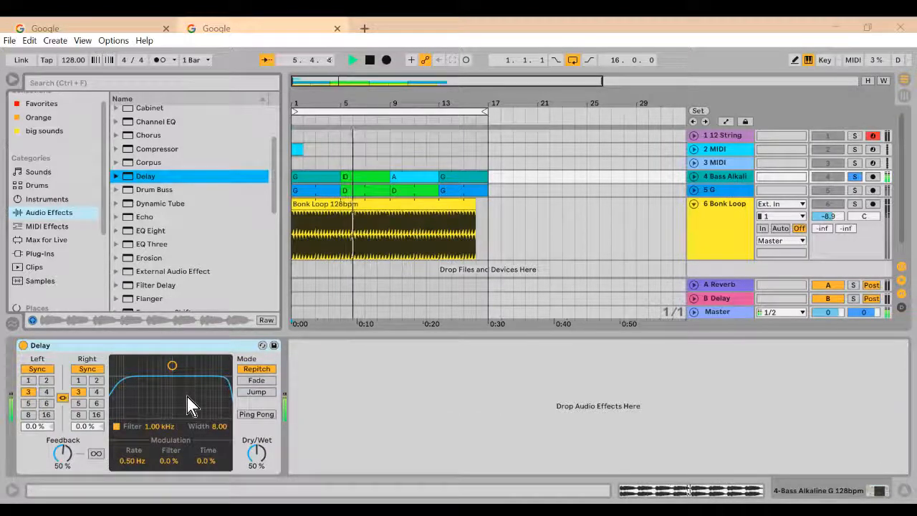
pyautogui.click(373, 62)
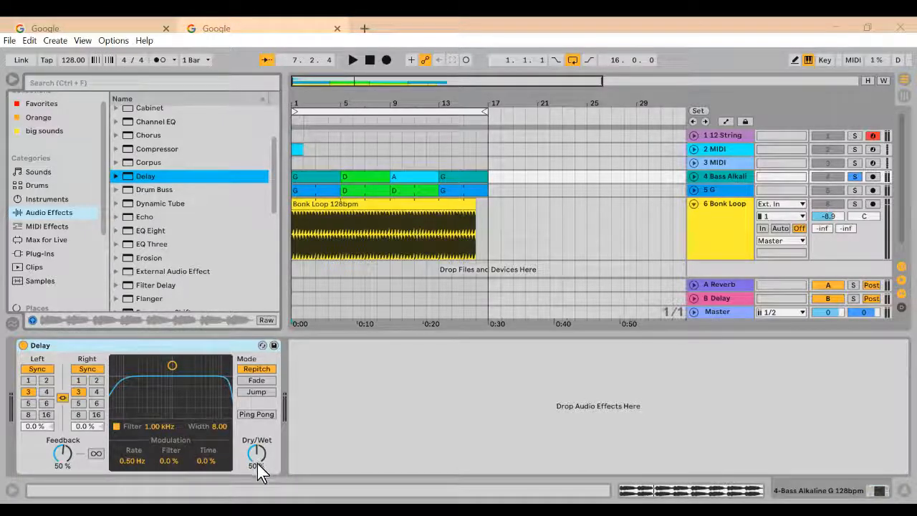
# Step: Lower the Delay's Dry/Wet on the Bass Alkaline track to about 20 %
pyautogui.click(261, 466)
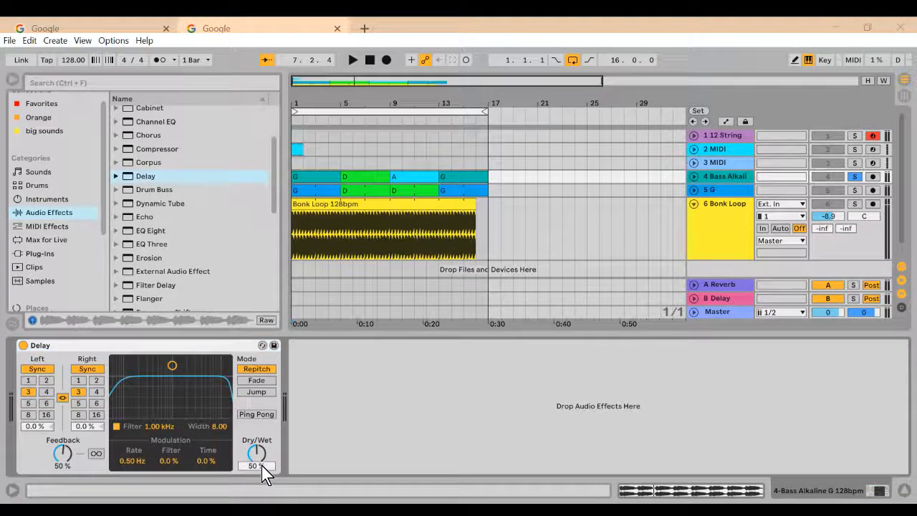
pyautogui.write('41')
pyautogui.press('Return')
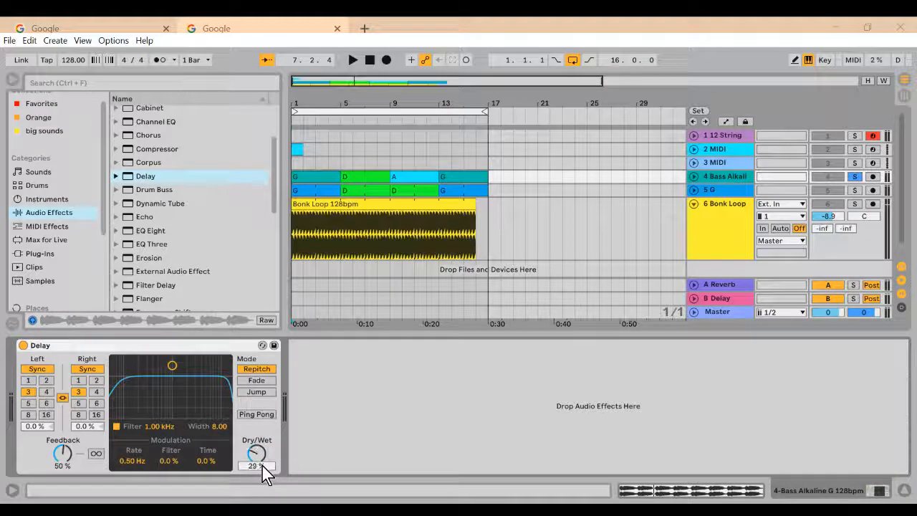
pyautogui.press('Down')
pyautogui.press('Down')
pyautogui.press('Down')
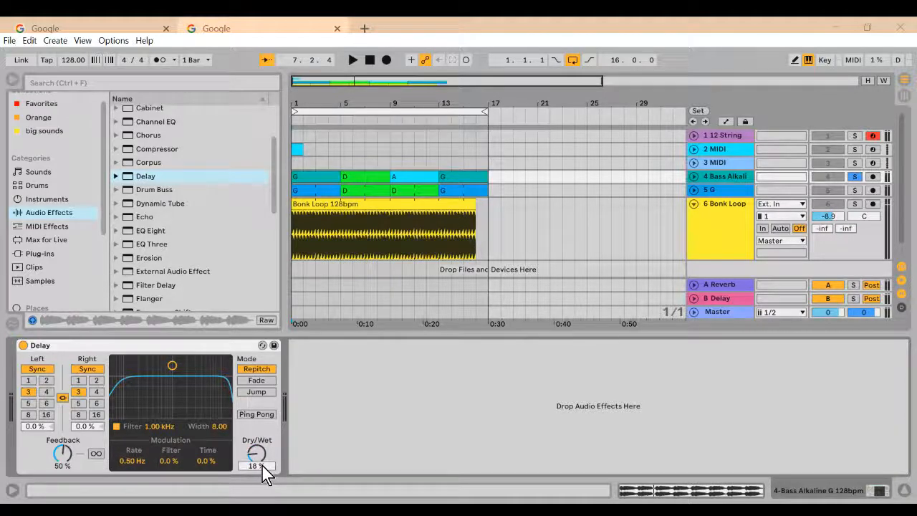
pyautogui.press('Down')
# Step: Play the bass while sweeping the Delay's Dry/Wet up to 70 %, down to about 4 %, and up to 90 %
pyautogui.click(351, 63)
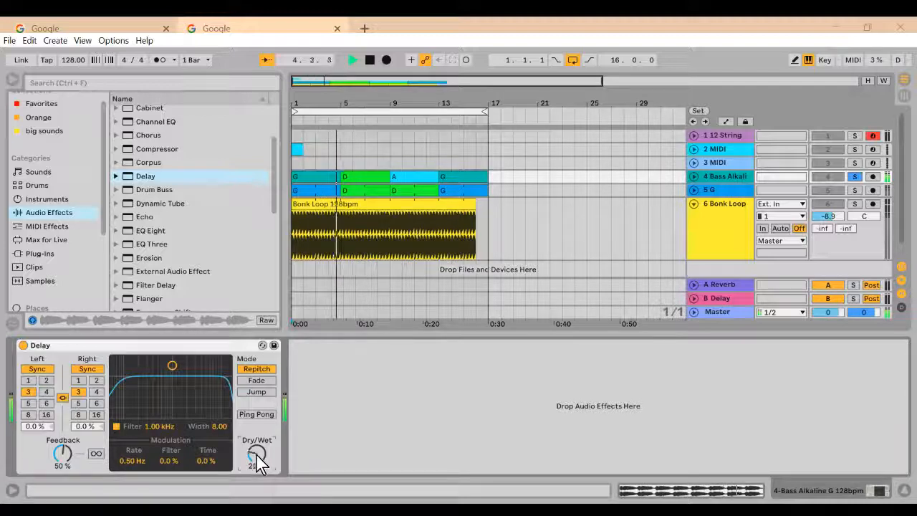
pyautogui.scroll(5, 257, 455)
pyautogui.scroll(5, 257, 456)
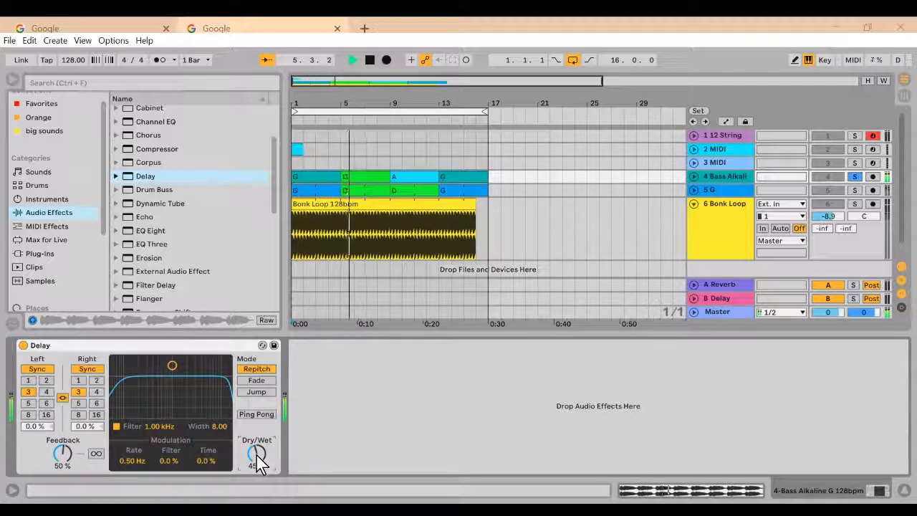
pyautogui.scroll(4, 256, 454)
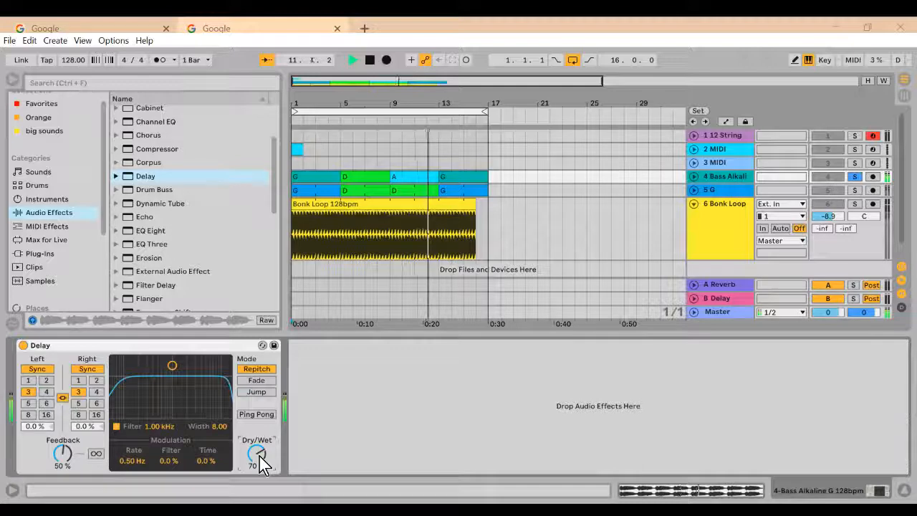
pyautogui.moveTo(259, 458); pyautogui.dragTo(259, 479)
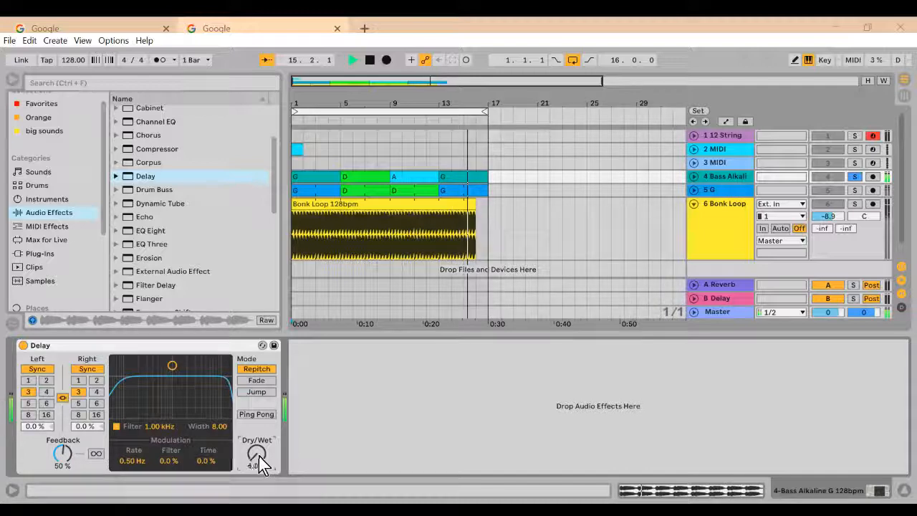
pyautogui.moveTo(259, 458); pyautogui.dragTo(259, 416)
pyautogui.moveTo(259, 458)
pyautogui.mouseDown()
pyautogui.moveTo(259, 440)
pyautogui.moveTo(259, 454)
pyautogui.mouseUp()
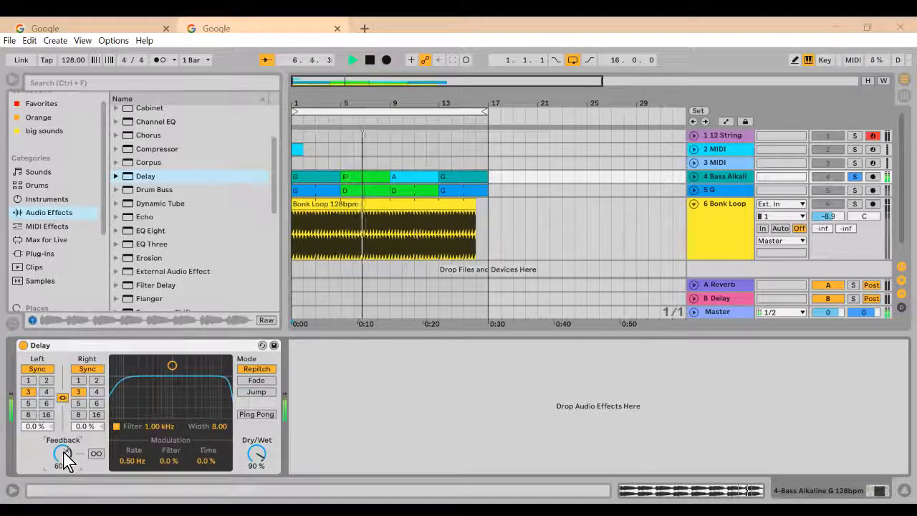
# Step: Audition the Delay with Feedback at 87 % and Dry/Wet at 79 %, reduce Feedback to 16 %, and stop playback
pyautogui.moveTo(65, 456); pyautogui.dragTo(64, 430)
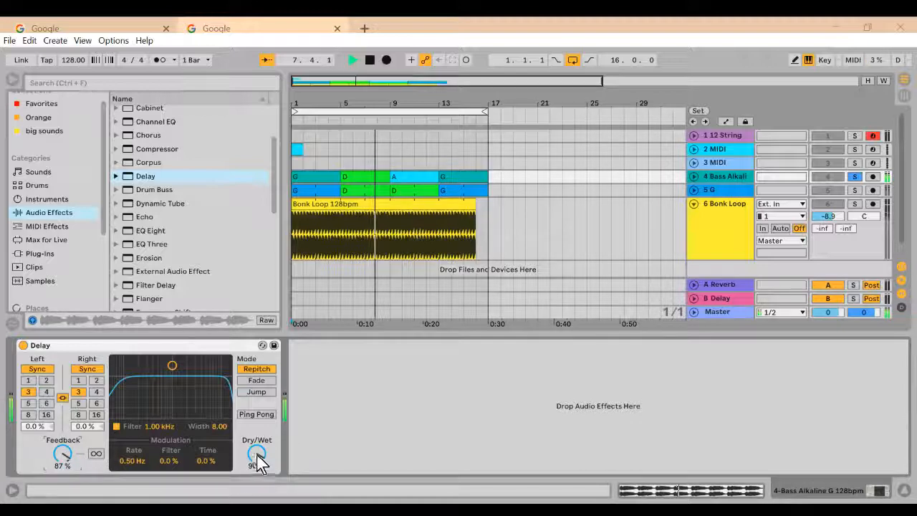
pyautogui.moveTo(258, 454); pyautogui.dragTo(260, 466)
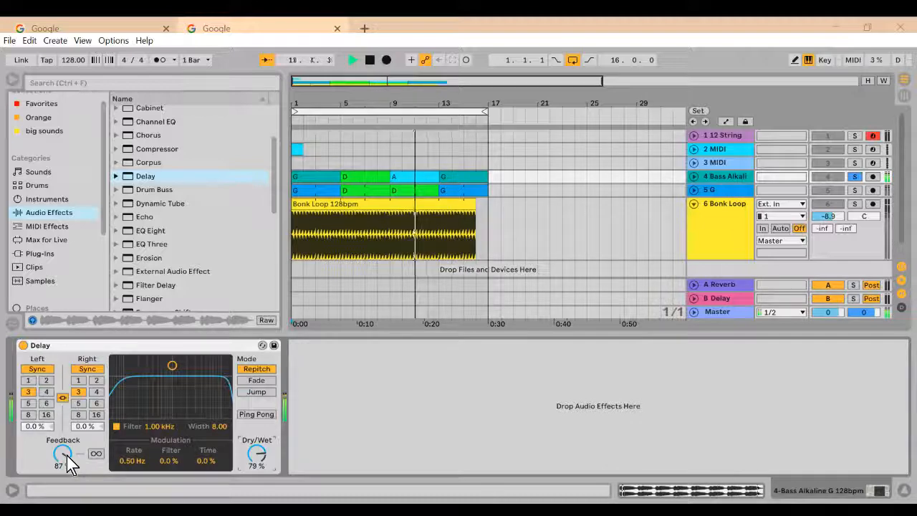
pyautogui.moveTo(66, 457)
pyautogui.mouseDown()
pyautogui.moveTo(69, 465)
pyautogui.moveTo(66, 454)
pyautogui.mouseUp()
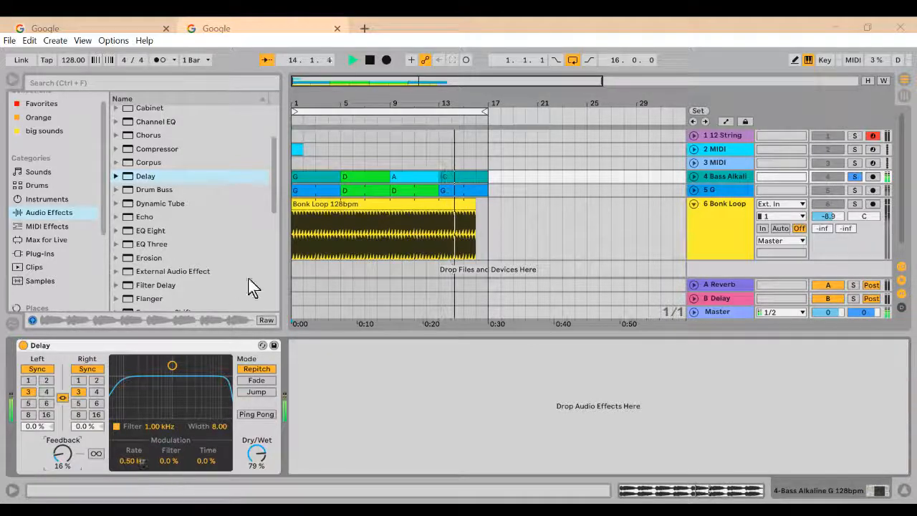
pyautogui.click(373, 62)
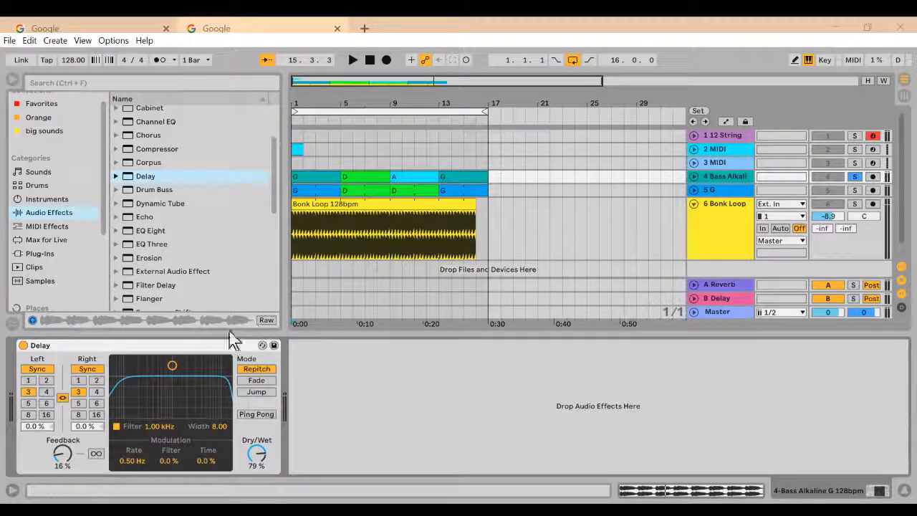
# Step: Delete Delay from the Bass Alkaline track and browse the Hall and Room preset folders under Reverb
pyautogui.click(192, 357)
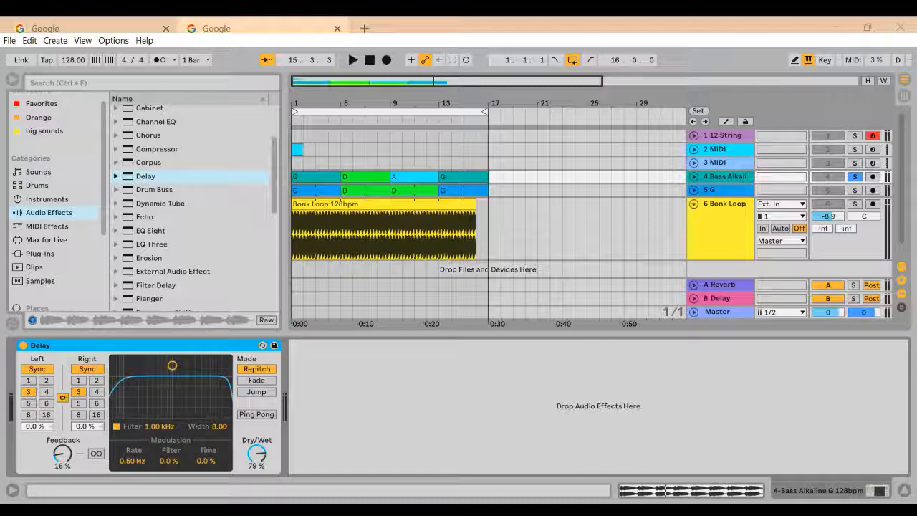
pyautogui.press('Delete')
pyautogui.scroll(-5, 266, 242)
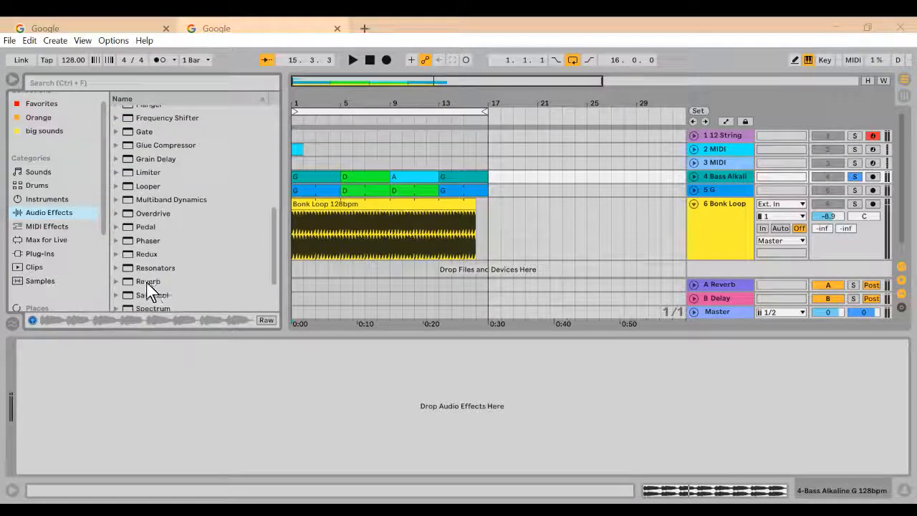
pyautogui.click(116, 281)
pyautogui.moveTo(273, 259); pyautogui.dragTo(275, 286)
pyautogui.click(126, 216)
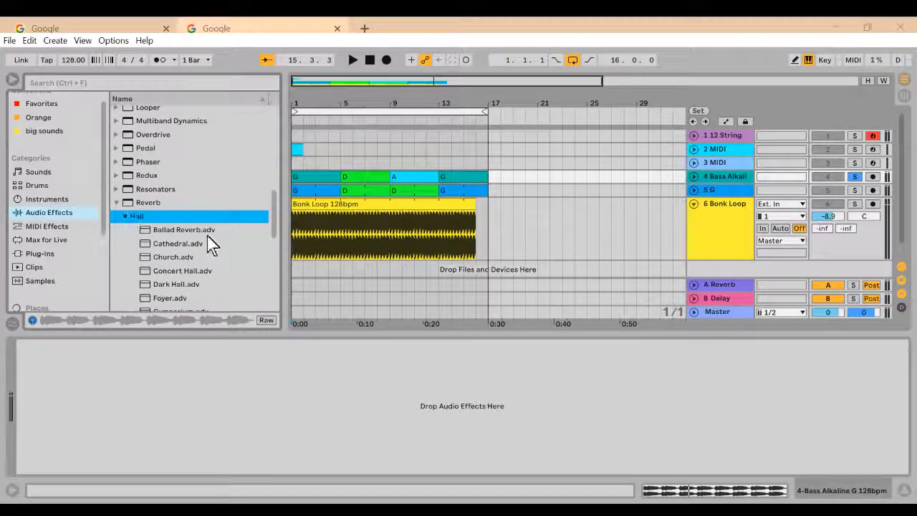
pyautogui.click(125, 216)
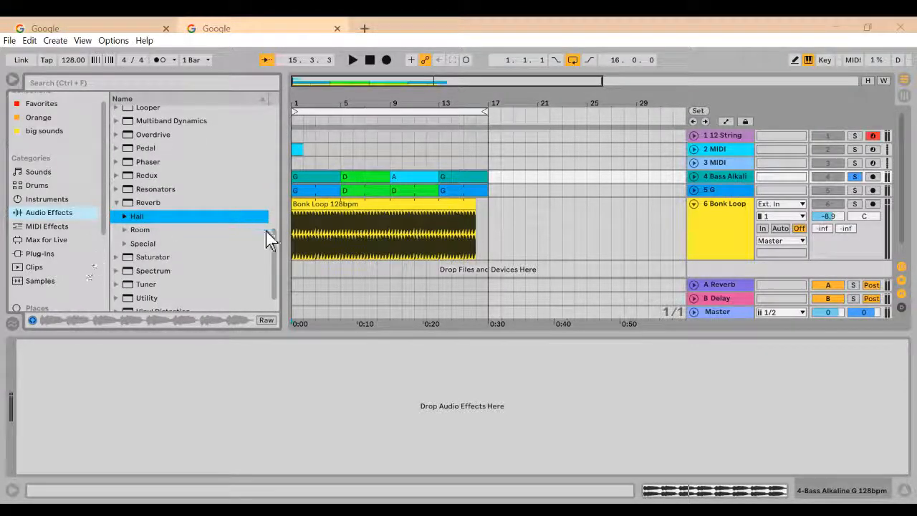
pyautogui.click(125, 229)
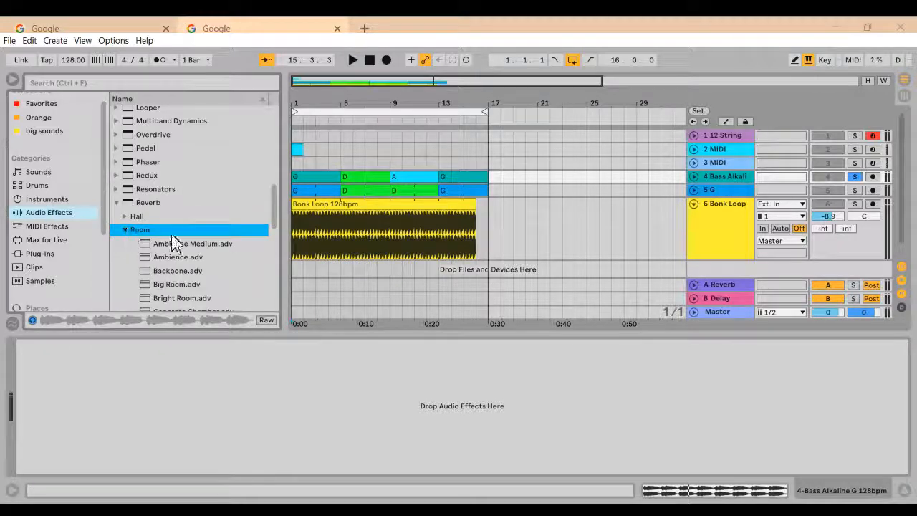
# Step: Add the Ambience Medium room reverb to the Bass Alkaline track and audition it with Dry/Wet lowered to 36 %
pyautogui.click(354, 59)
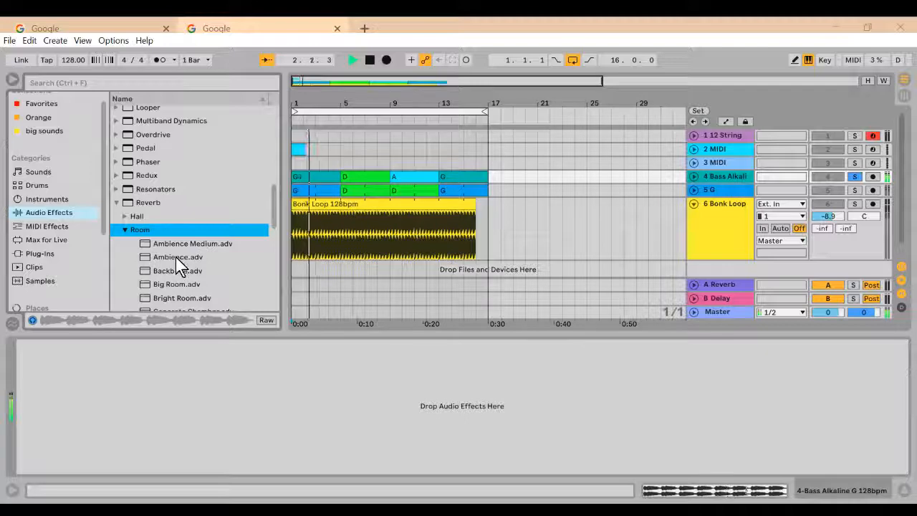
pyautogui.moveTo(172, 245); pyautogui.dragTo(245, 379)
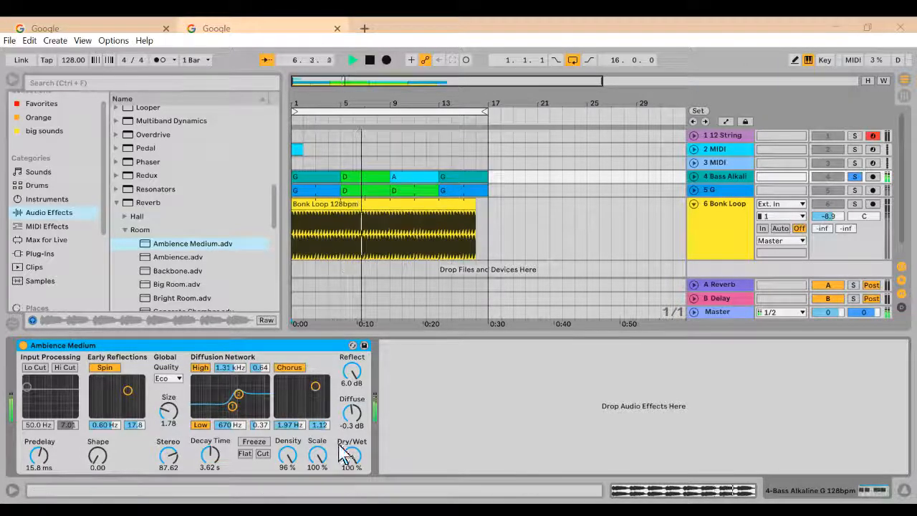
pyautogui.moveTo(357, 468); pyautogui.dragTo(350, 460)
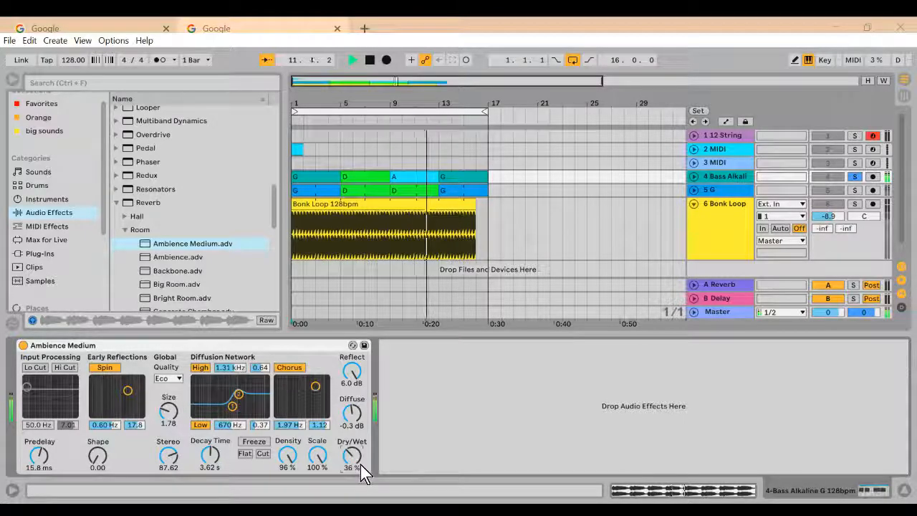
pyautogui.click(371, 64)
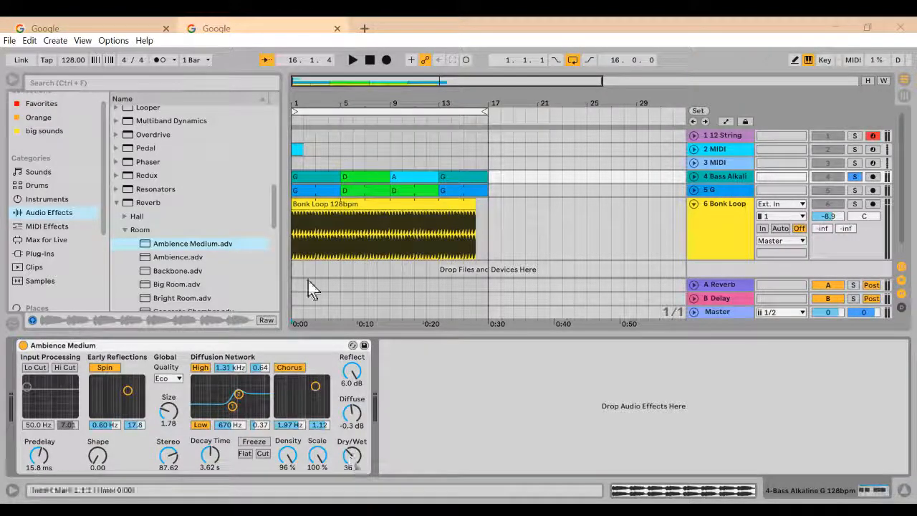
pyautogui.click(353, 61)
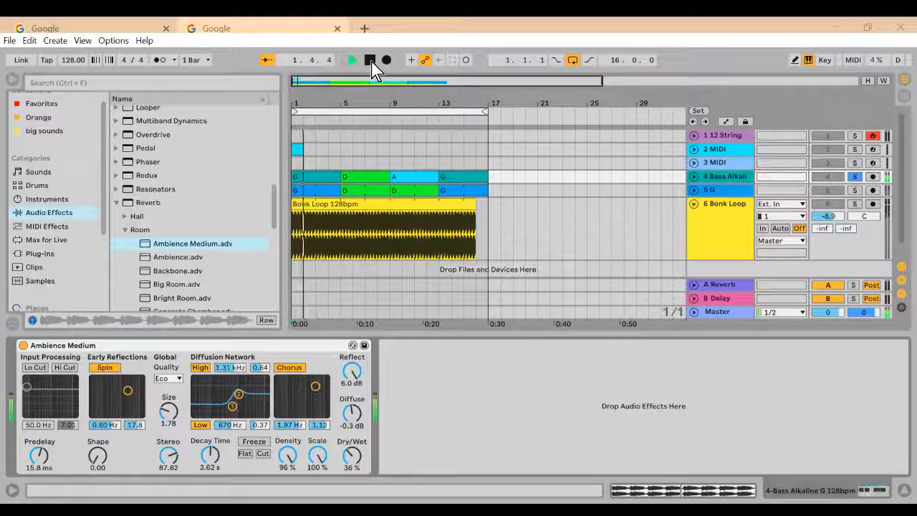
pyautogui.click(370, 60)
# Step: Replace Ambience Medium on the Bass Alkaline track with the Cathedral preset from Reverb's Hall folder
pyautogui.click(126, 217)
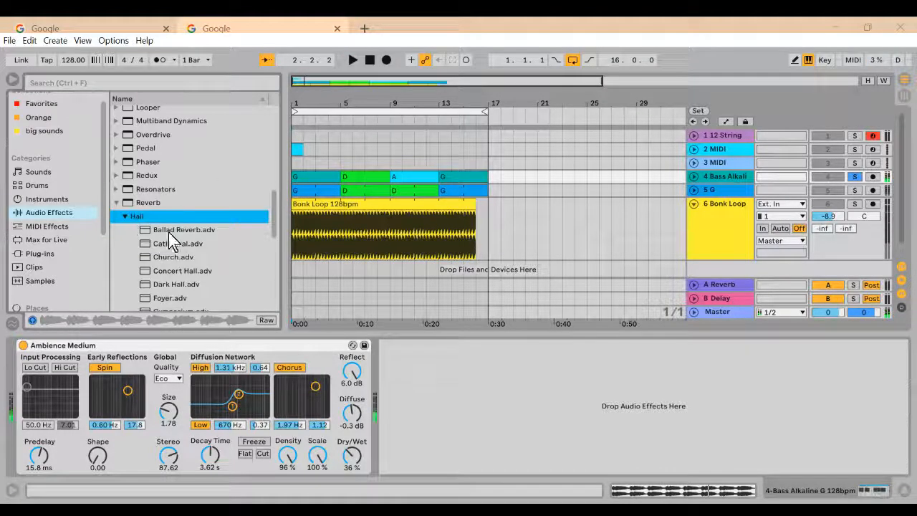
pyautogui.click(191, 353)
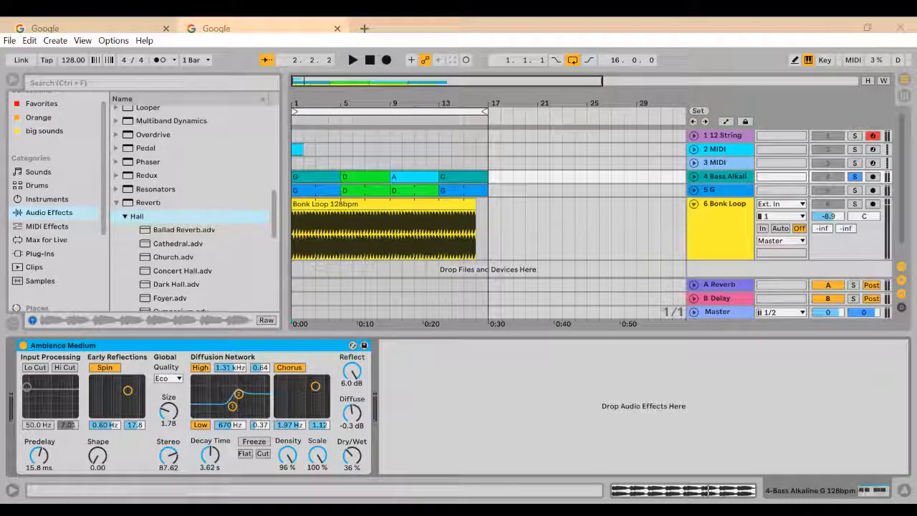
pyautogui.press('Delete')
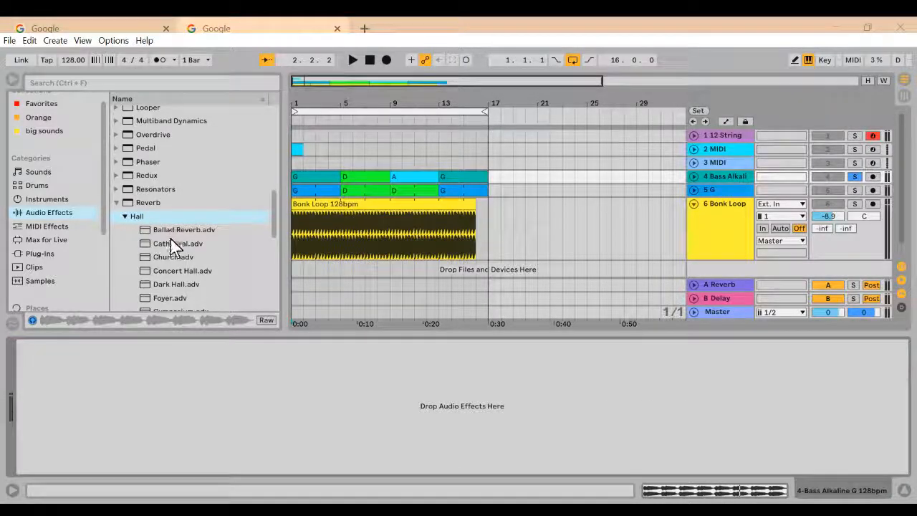
pyautogui.moveTo(174, 245); pyautogui.dragTo(238, 375)
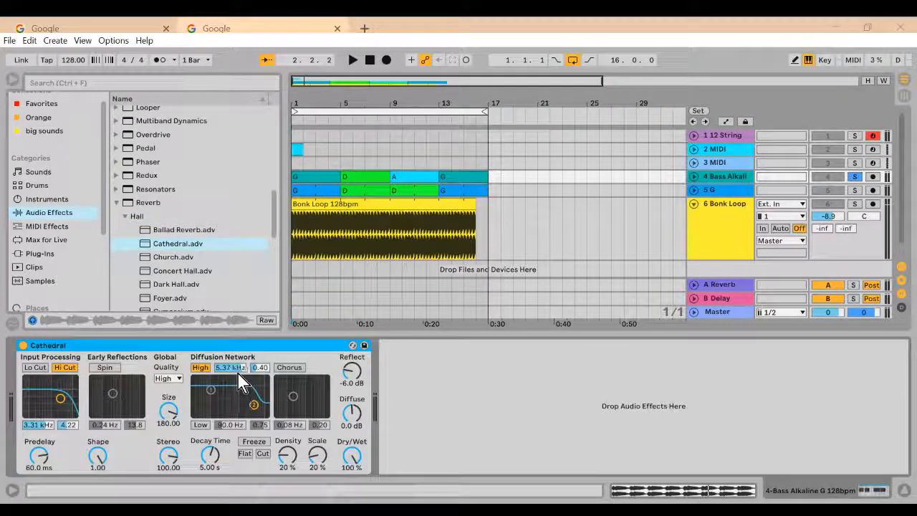
# Step: Play the bass through Cathedral, lower its Dry/Wet to 44 %, and stop playback to hear the reverb tail
pyautogui.click(352, 60)
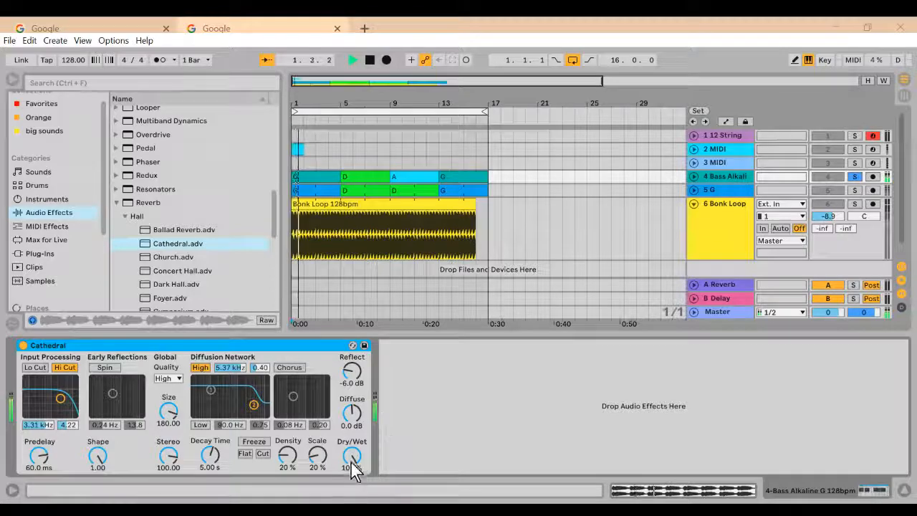
pyautogui.moveTo(352, 459); pyautogui.dragTo(352, 494)
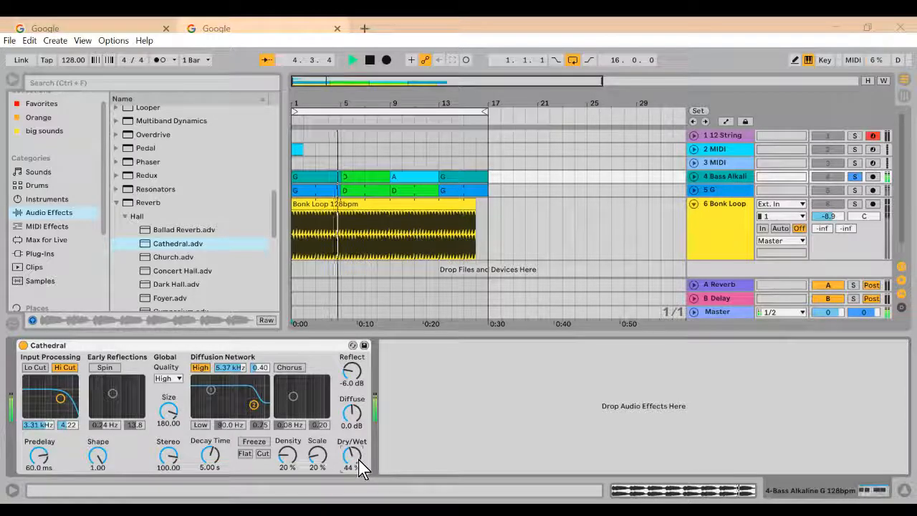
pyautogui.click(370, 60)
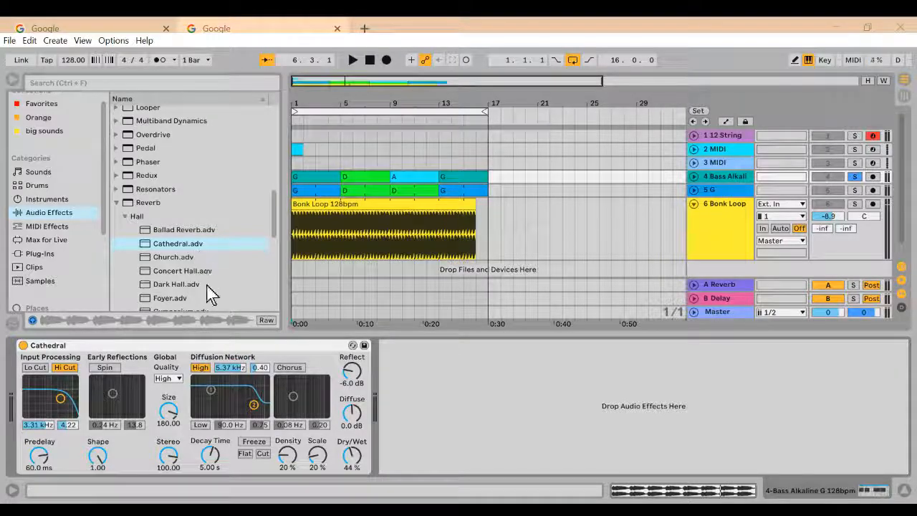
# Step: Look through the remaining Hall reverb presets and reduce Cathedral's Dry/Wet further
pyautogui.scroll(-3, 206, 280)
pyautogui.scroll(-4, 206, 284)
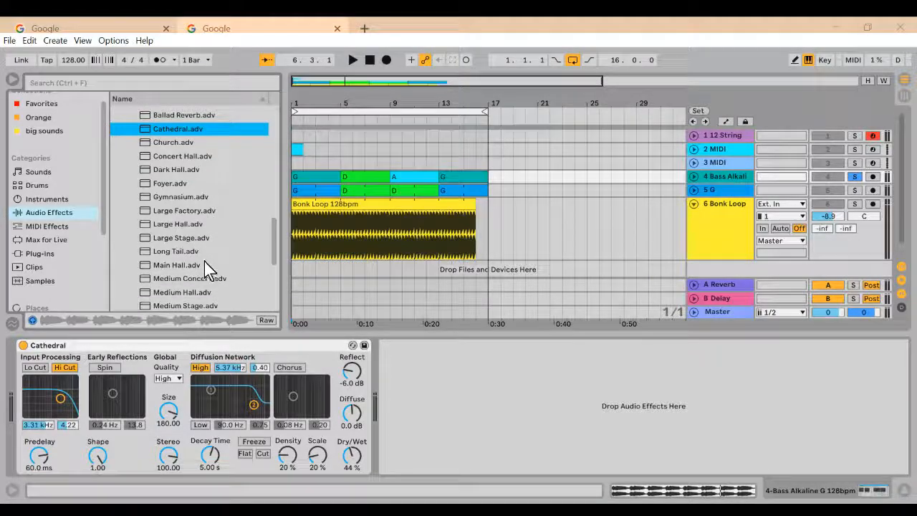
pyautogui.scroll(-3, 209, 276)
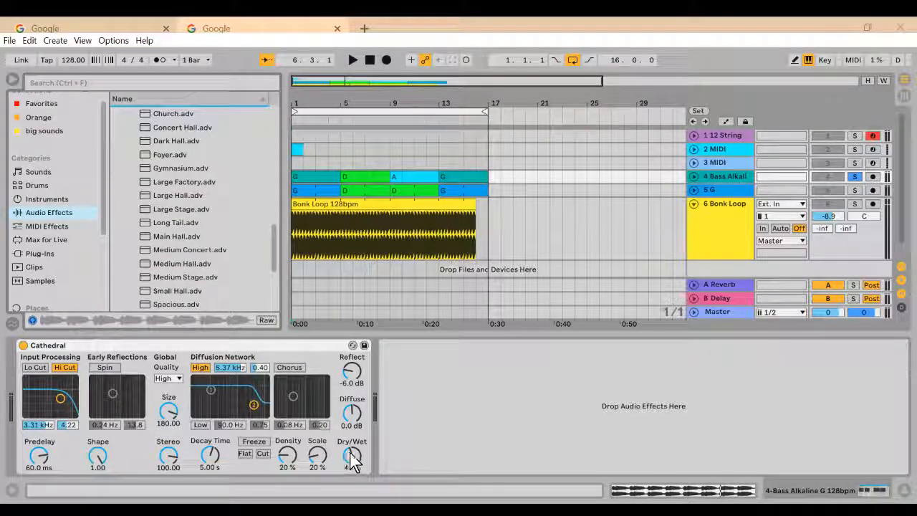
pyautogui.moveTo(350, 453); pyautogui.dragTo(351, 462)
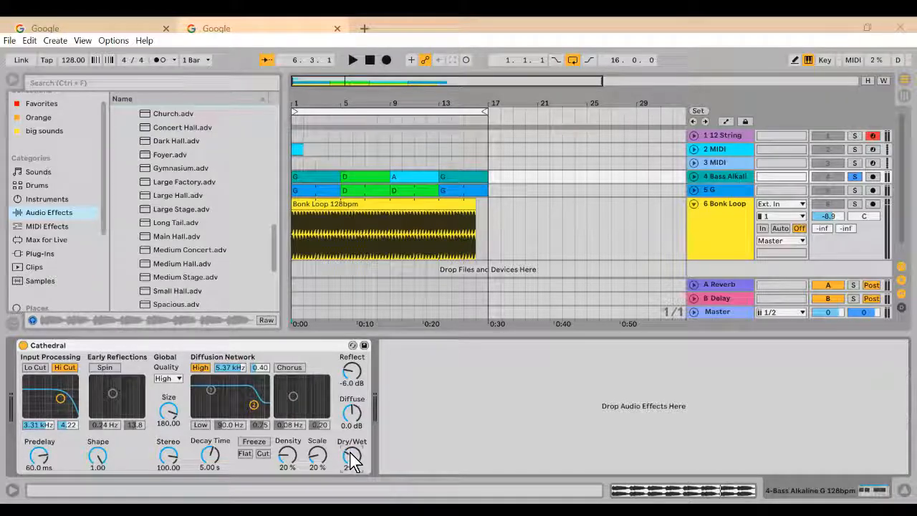